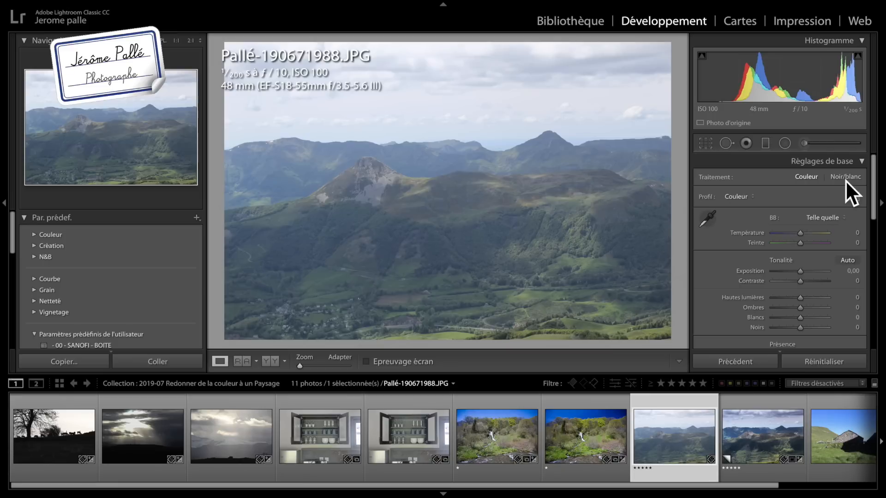
{"action": "scroll", "coordinate": [831, 254], "scroll_direction": "down", "scroll_amount": 3}
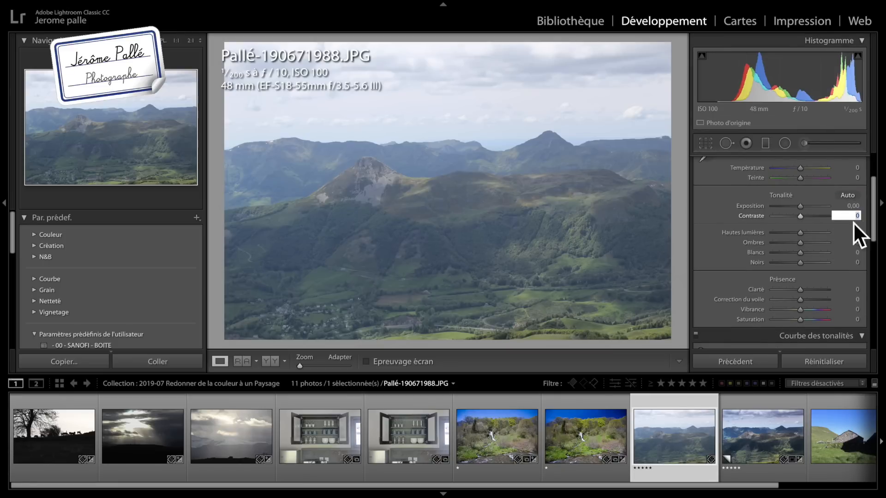
{"action": "key", "text": "Return"}
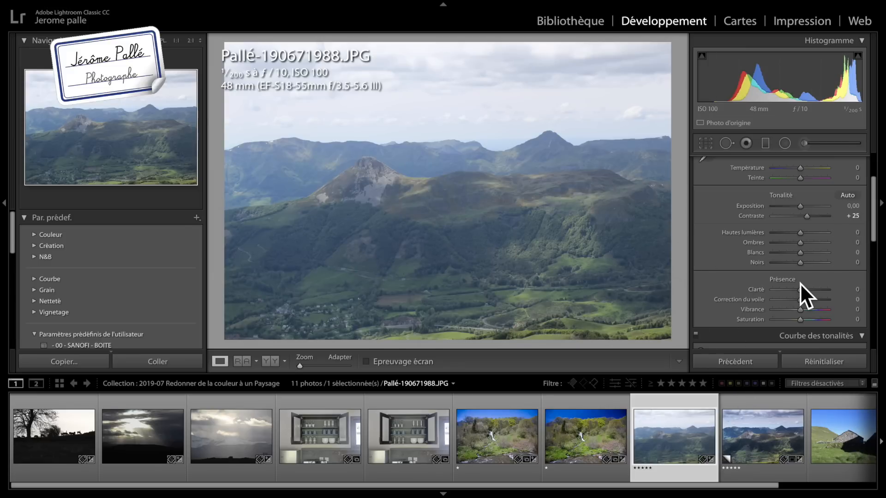
{"action": "key", "text": "ctrl+z"}
Step: Create a virtual copy of the mountain landscape photo and set the copy's contrast to +25
{"action": "right_click", "coordinate": [696, 430]}
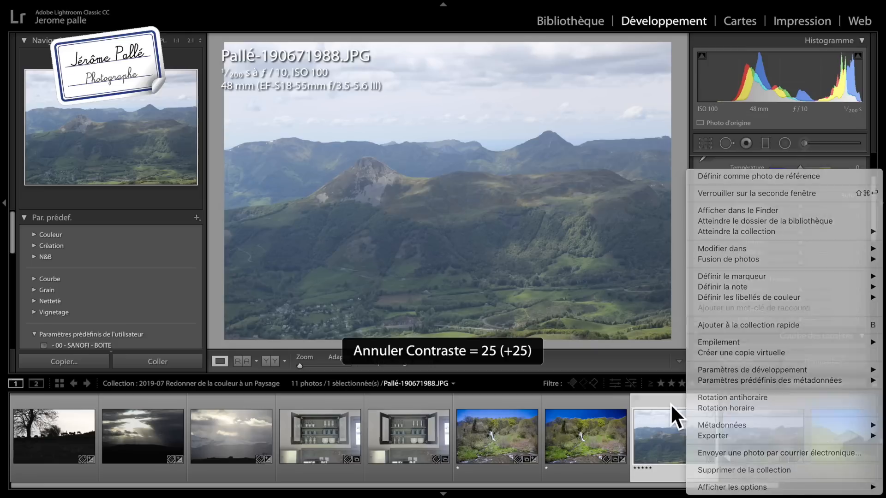
{"action": "left_click", "coordinate": [669, 426]}
{"action": "right_click", "coordinate": [669, 425]}
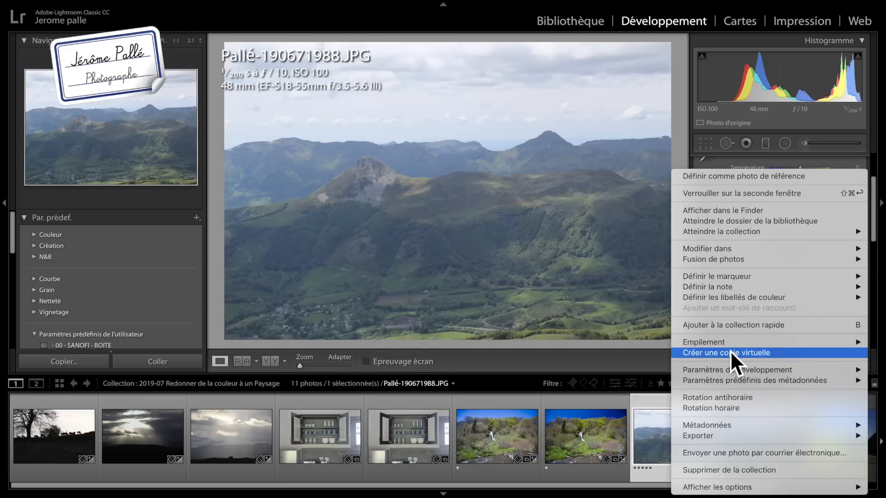
{"action": "left_click", "coordinate": [730, 351]}
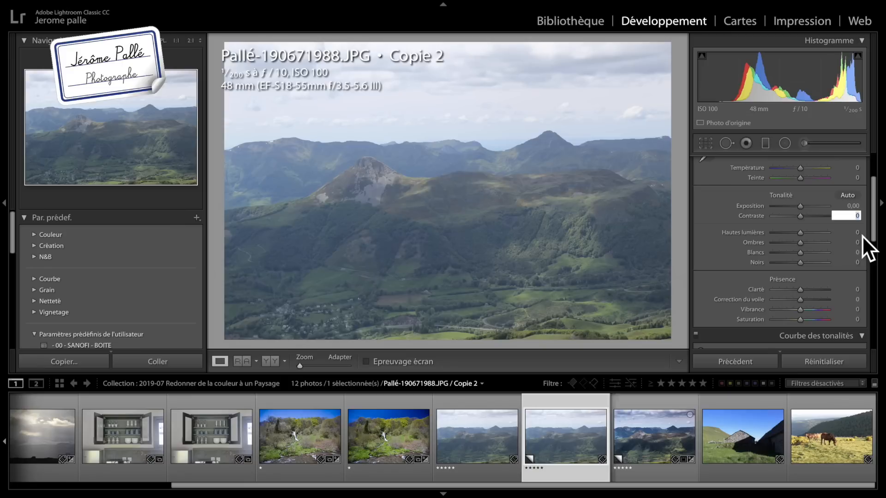
{"action": "type", "text": "25"}
{"action": "key", "text": "Return"}
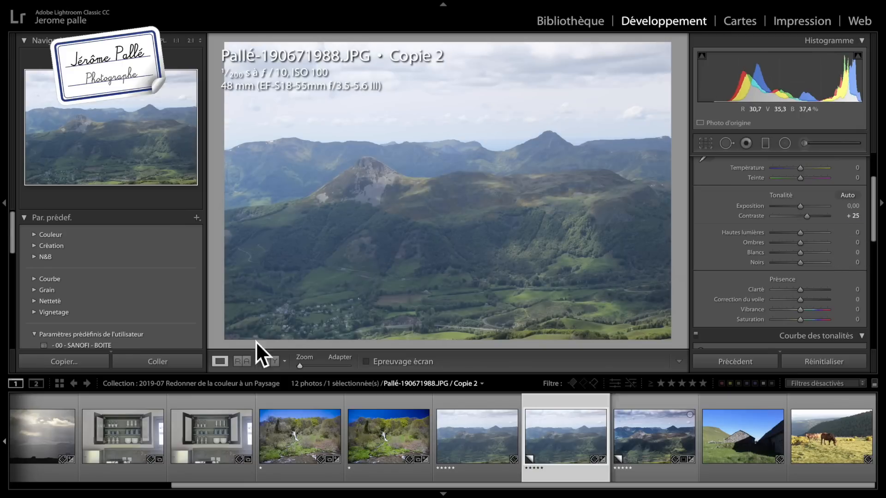
Step: Compare Copie 1 and Copie 2 in the side-by-side before/after view, applying Copie 1's after settings to its before state, and return Copie 2 to single view
{"action": "left_click", "coordinate": [653, 429]}
{"action": "left_click", "coordinate": [273, 359]}
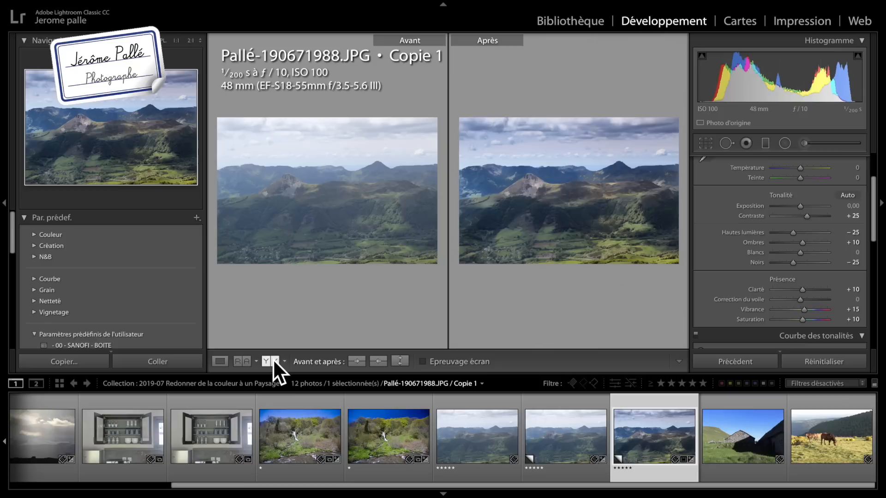
{"action": "left_click", "coordinate": [377, 362]}
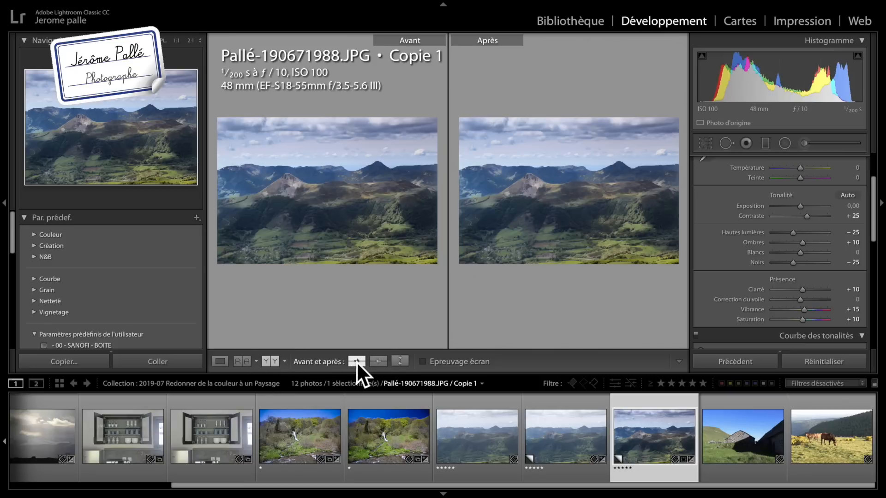
{"action": "left_click", "coordinate": [572, 435]}
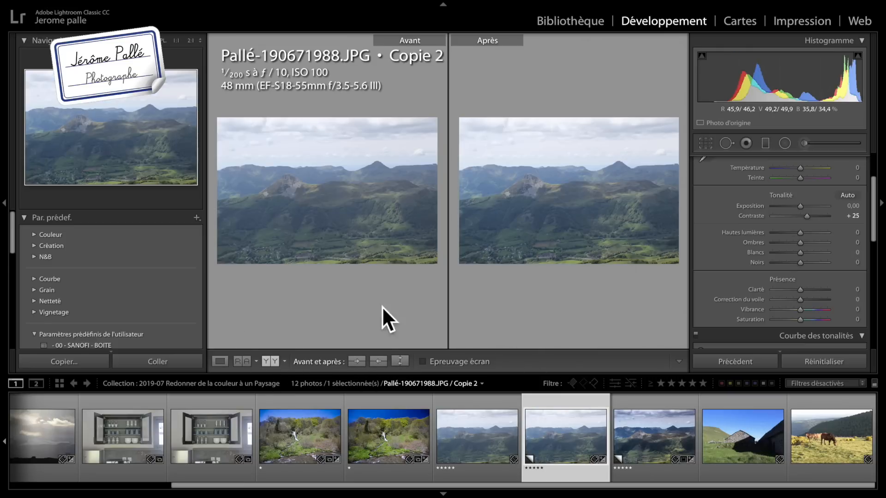
{"action": "left_click", "coordinate": [220, 361]}
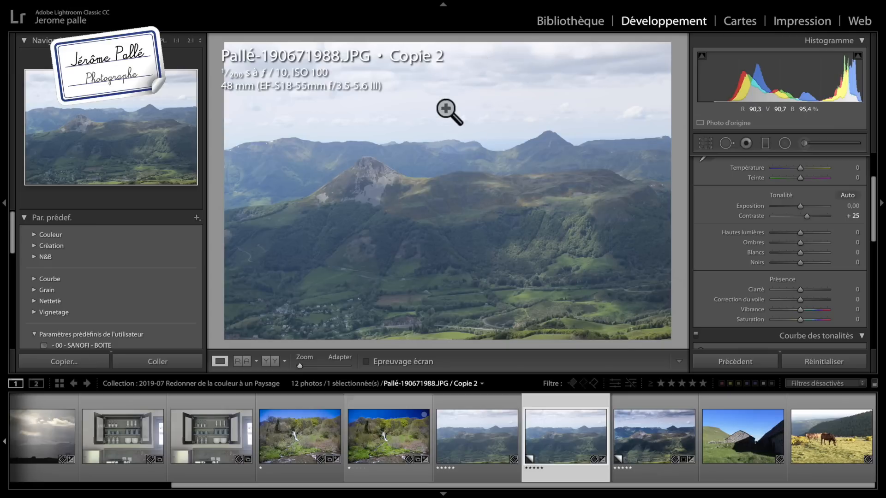
Step: Draw a graduated filter from the top of the sky down to the mountains and shift it slightly upwards
{"action": "left_click", "coordinate": [765, 143]}
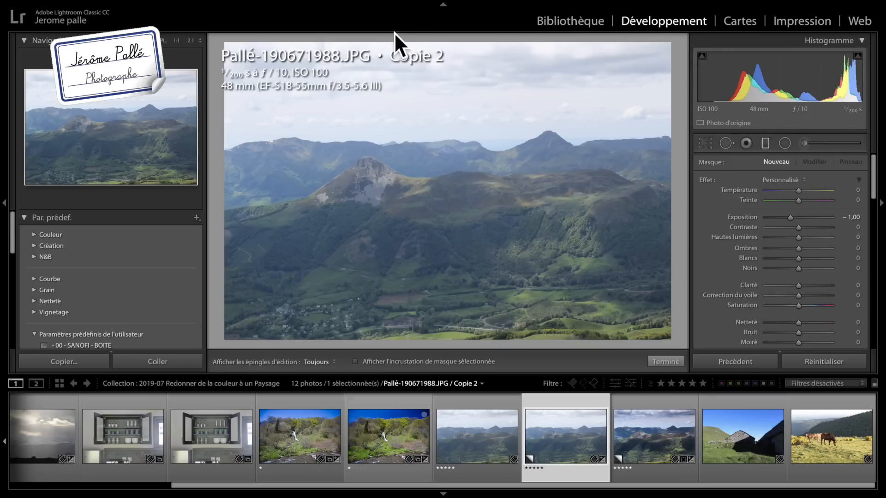
{"action": "left_click_drag", "start_coordinate": [426, 39], "coordinate": [426, 186]}
{"action": "left_click_drag", "start_coordinate": [445, 44], "coordinate": [446, 86]}
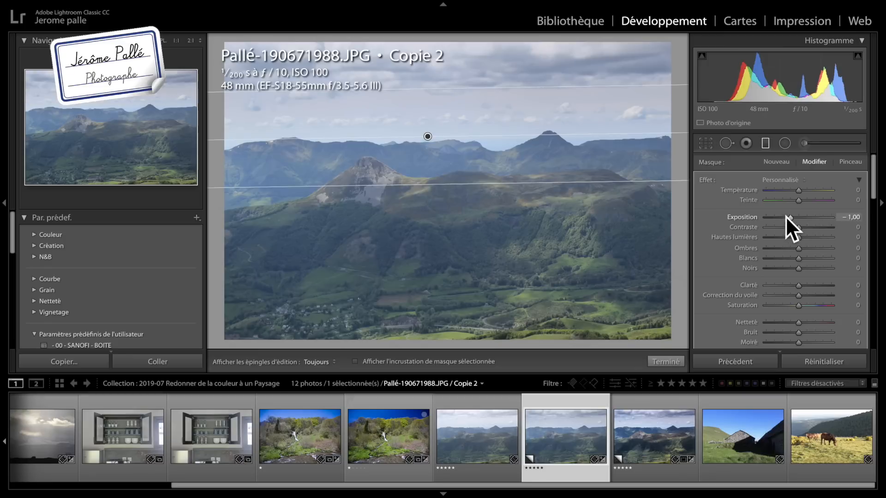
{"action": "scroll", "coordinate": [812, 217], "scroll_direction": "down", "scroll_amount": 5}
{"action": "scroll", "coordinate": [820, 208], "scroll_direction": "up", "scroll_amount": 3}
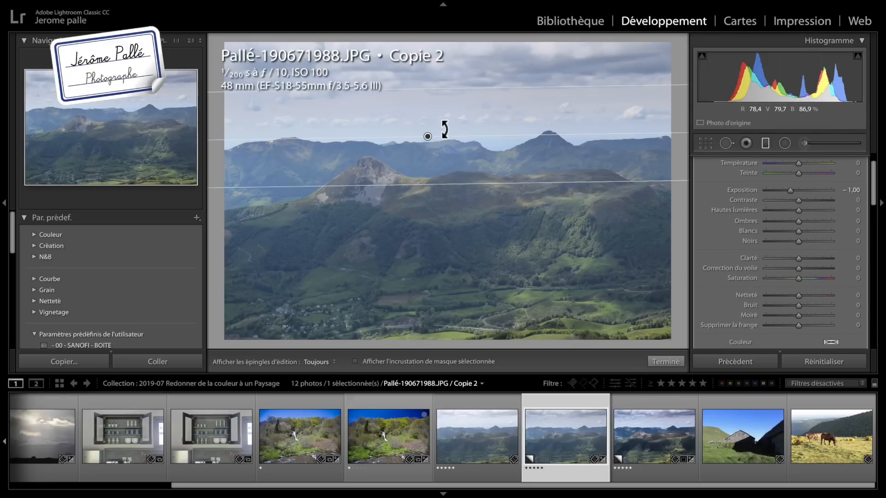
{"action": "mouse_move", "coordinate": [428, 136]}
{"action": "left_mouse_down"}
{"action": "mouse_move", "coordinate": [421, 73]}
{"action": "mouse_move", "coordinate": [444, 131]}
{"action": "left_mouse_up"}
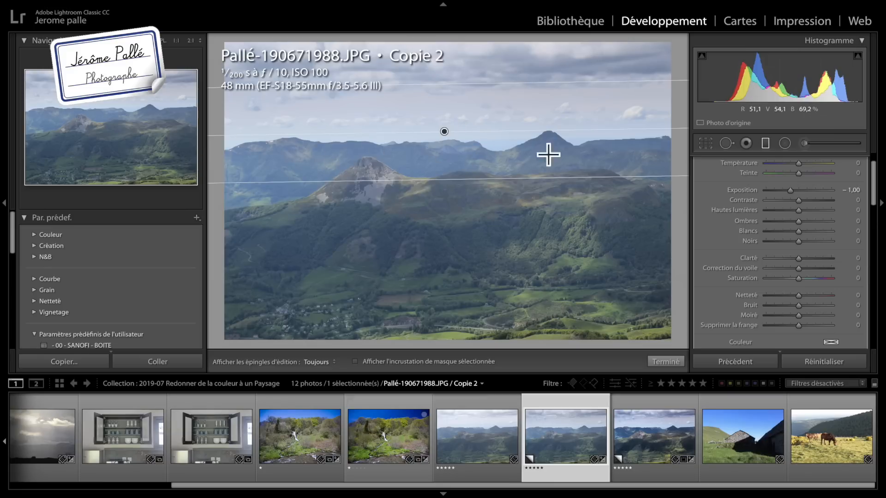
Step: Set the graduated filter's exposure to −1.22, contrast to 44, highlights to 34 and blacks to −44
{"action": "left_click", "coordinate": [857, 201]}
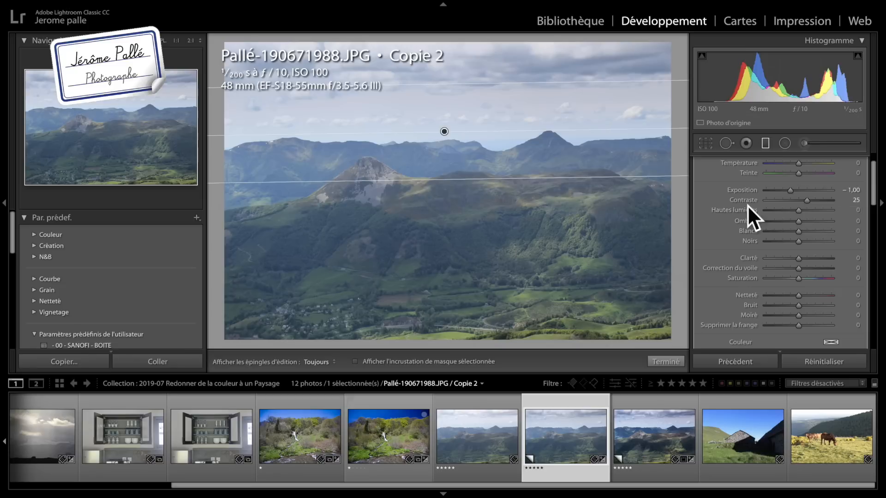
{"action": "left_click_drag", "start_coordinate": [799, 210], "coordinate": [810, 210]}
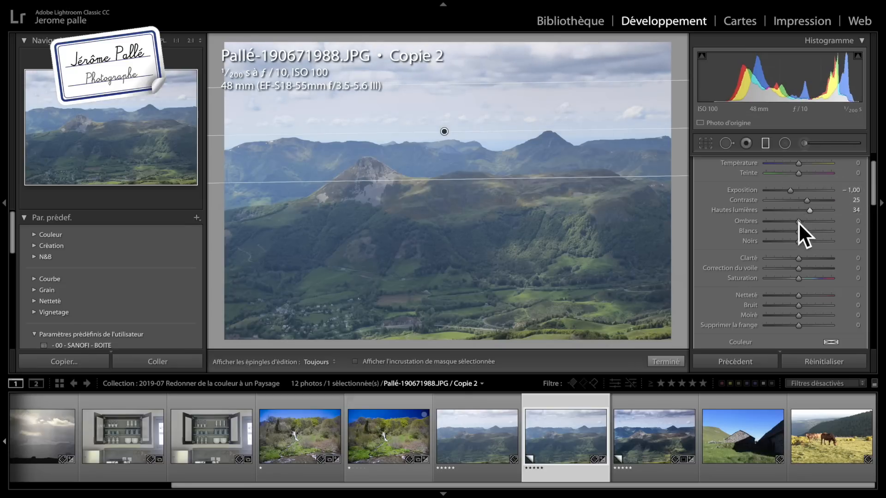
{"action": "left_click_drag", "start_coordinate": [799, 242], "coordinate": [783, 243]}
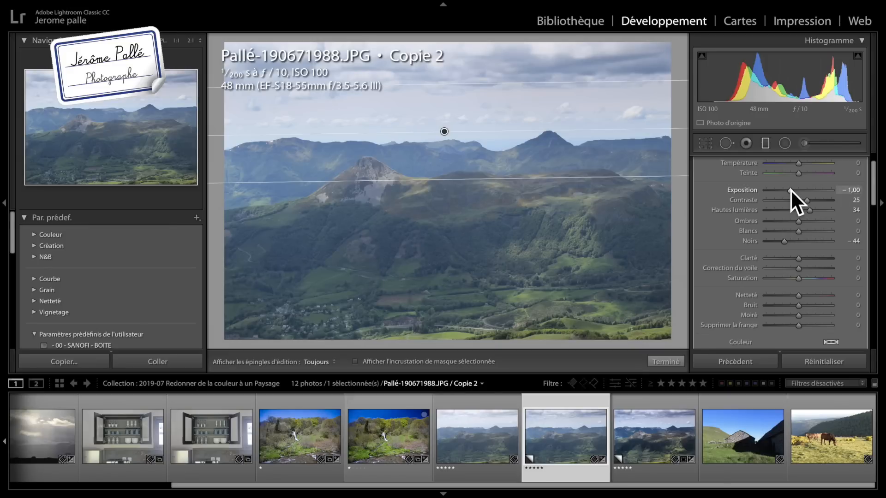
{"action": "left_click_drag", "start_coordinate": [790, 190], "coordinate": [790, 190]}
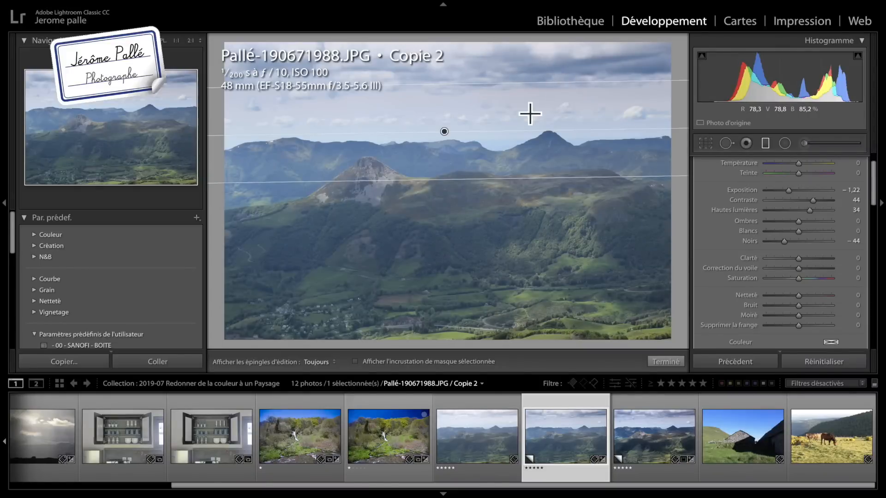
Step: Try a blue tint of hue 230 and saturation 50% on the graduated filter, reset the saturation to 0% and leave the filter
{"action": "left_click", "coordinate": [830, 342]}
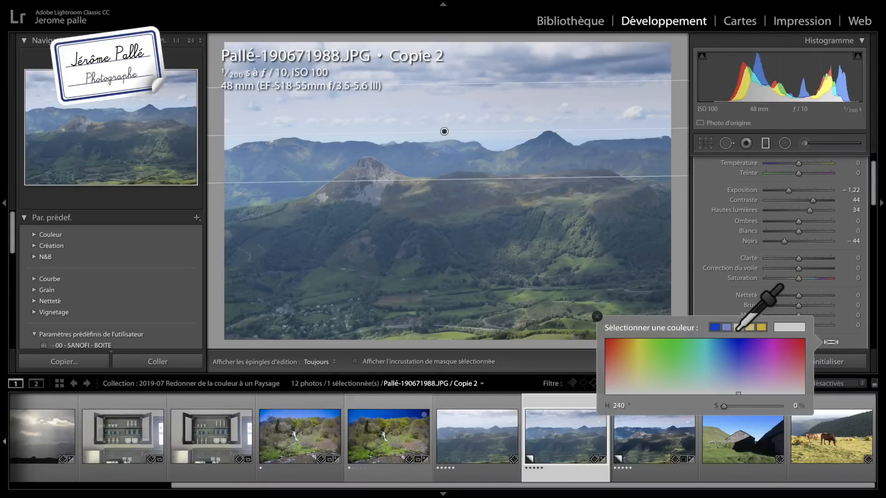
{"action": "left_click", "coordinate": [727, 328]}
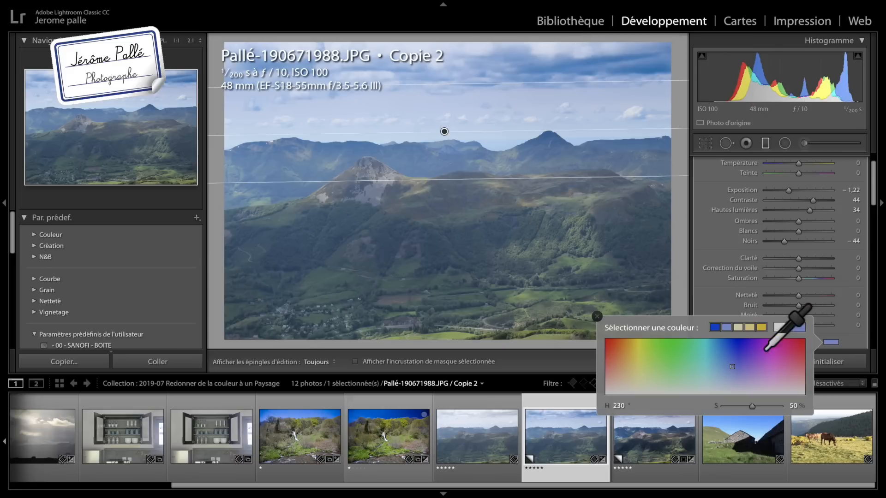
{"action": "left_click", "coordinate": [597, 317]}
{"action": "left_click", "coordinate": [834, 342]}
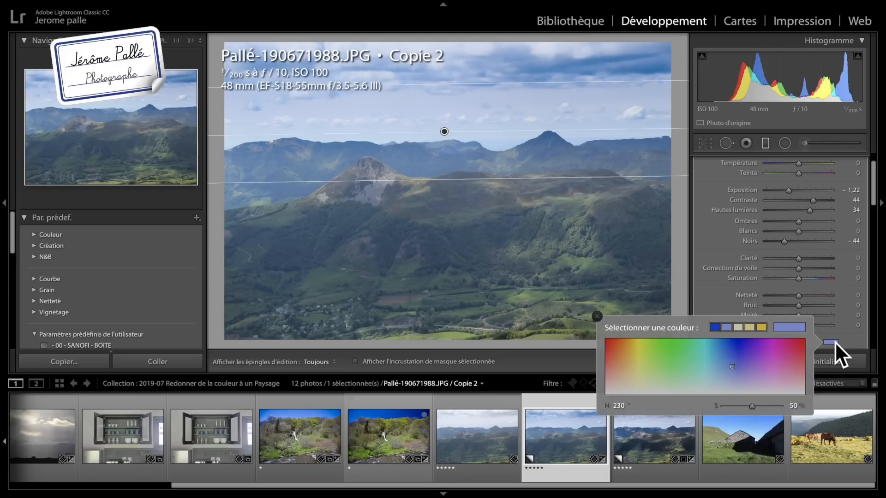
{"action": "left_click_drag", "start_coordinate": [751, 406], "coordinate": [713, 405]}
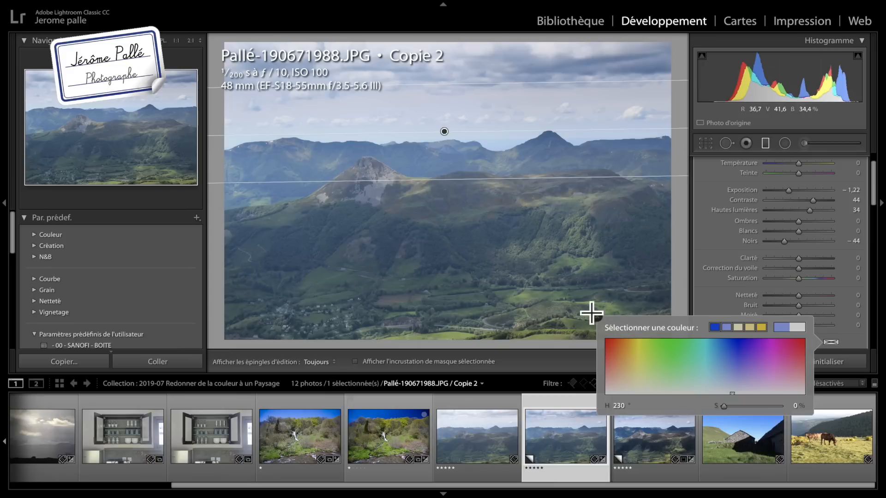
{"action": "left_click", "coordinate": [597, 316]}
{"action": "key", "text": "m"}
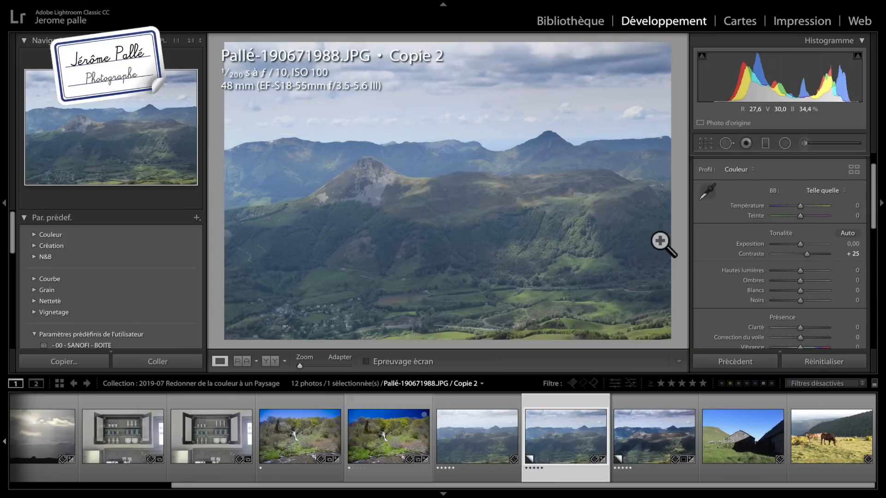
Step: Set up the adjustment brush with size 7.0, feather (Contour progressif) 63 and flow (Débit) 80
{"action": "left_click", "coordinate": [806, 143]}
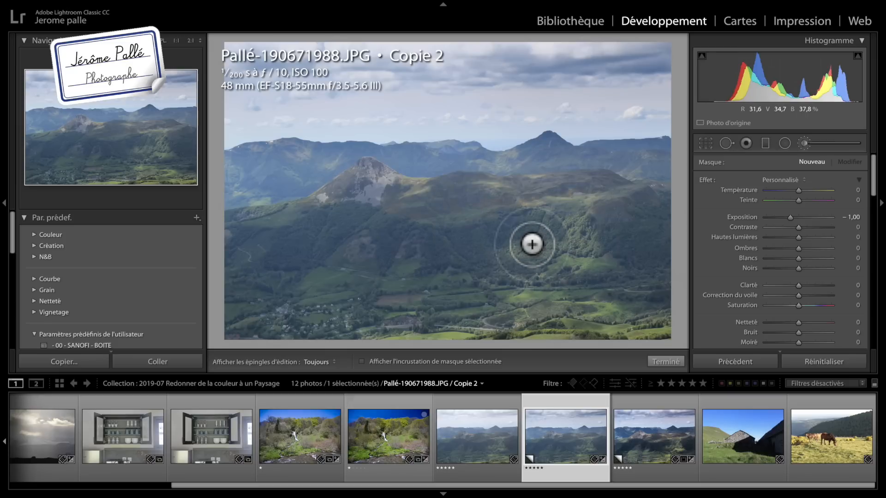
{"action": "scroll", "coordinate": [810, 228], "scroll_direction": "down", "scroll_amount": 5}
{"action": "scroll", "coordinate": [820, 256], "scroll_direction": "up", "scroll_amount": 6}
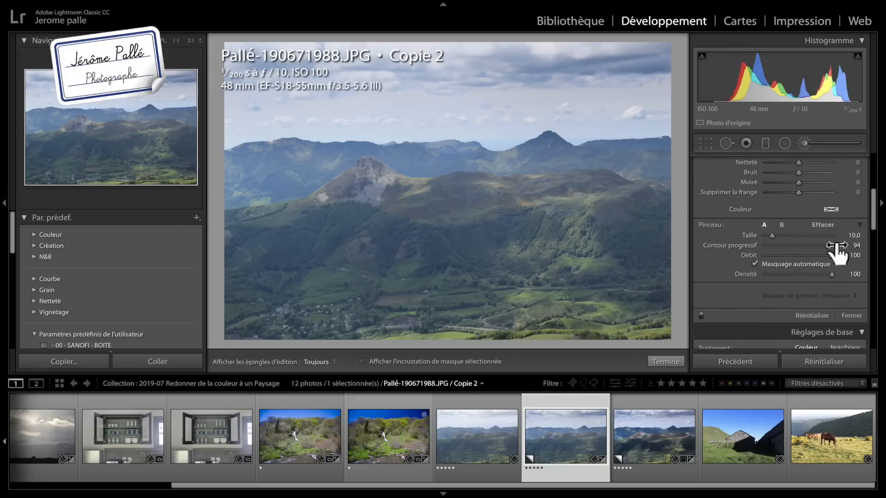
{"action": "left_click_drag", "start_coordinate": [828, 247], "coordinate": [807, 247]}
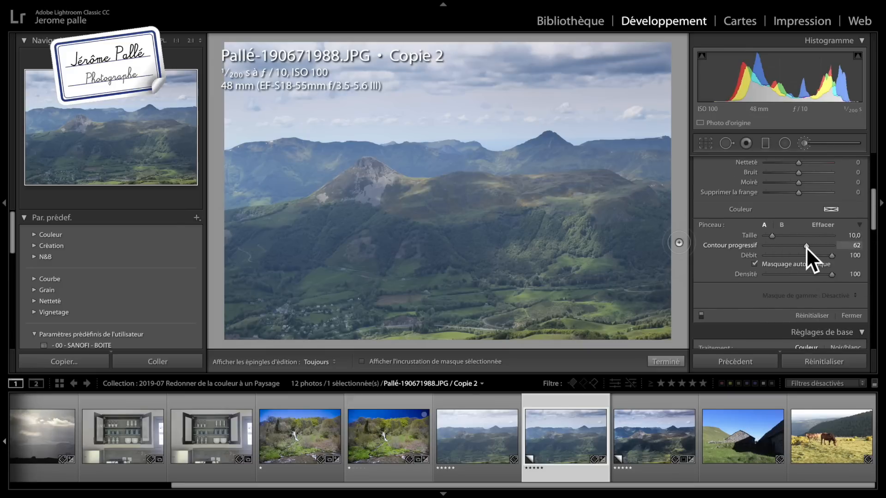
{"action": "left_click", "coordinate": [771, 235]}
{"action": "left_click_drag", "start_coordinate": [831, 256], "coordinate": [821, 255]}
{"action": "left_click", "coordinate": [856, 256]}
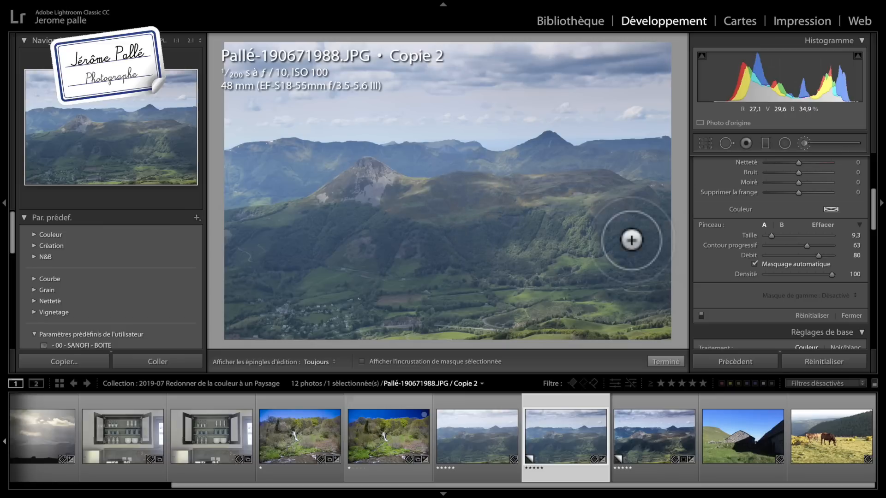
{"action": "scroll", "coordinate": [634, 233], "scroll_direction": "down", "scroll_amount": 3}
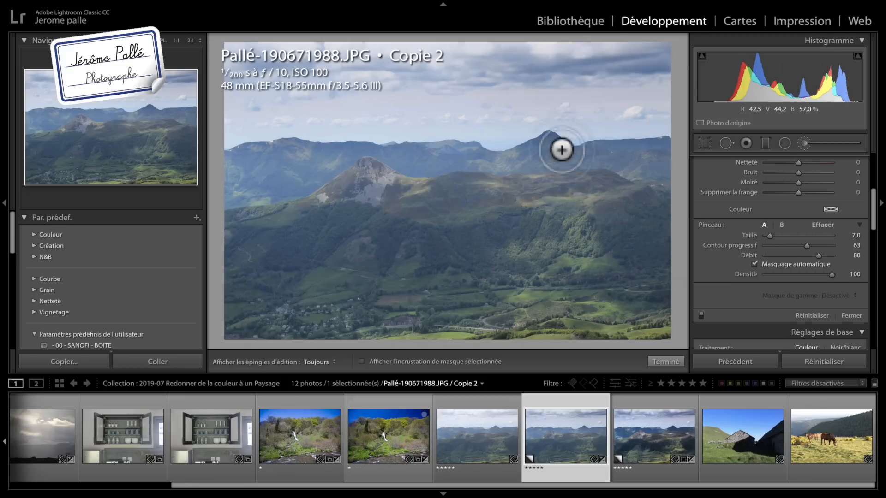
Step: Paint a brush adjustment over the wooded slope near the photo's right edge and set its exposure to −2.53
{"action": "left_click_drag", "start_coordinate": [639, 233], "coordinate": [651, 261]}
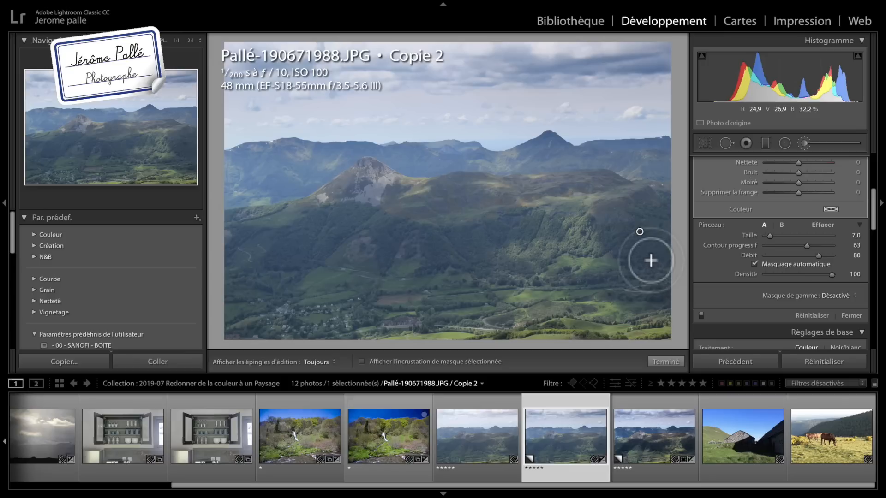
{"action": "scroll", "coordinate": [853, 197], "scroll_direction": "up", "scroll_amount": 5}
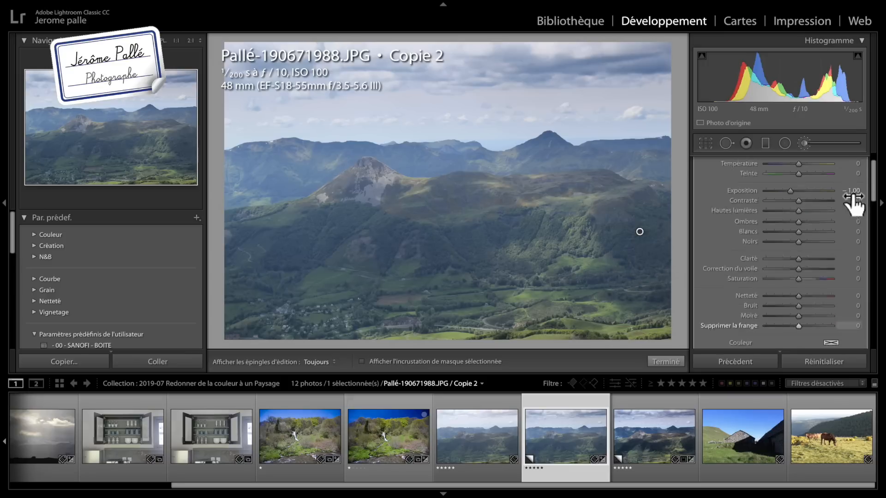
{"action": "left_click_drag", "start_coordinate": [791, 217], "coordinate": [778, 218]}
{"action": "key", "text": "h"}
{"action": "key", "text": "h"}
{"action": "mouse_move", "coordinate": [628, 249]}
{"action": "left_mouse_down"}
{"action": "mouse_move", "coordinate": [659, 266]}
{"action": "mouse_move", "coordinate": [649, 220]}
{"action": "left_mouse_up"}
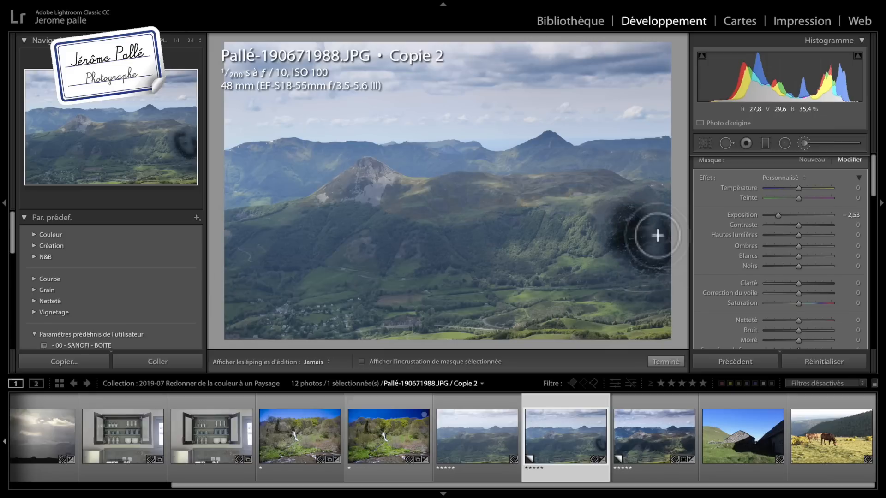
{"action": "key", "text": "h"}
Step: Collapse the Réglages de base and Courbe des tonalités sections and return to the brush settings
{"action": "scroll", "coordinate": [822, 250], "scroll_direction": "down", "scroll_amount": 5}
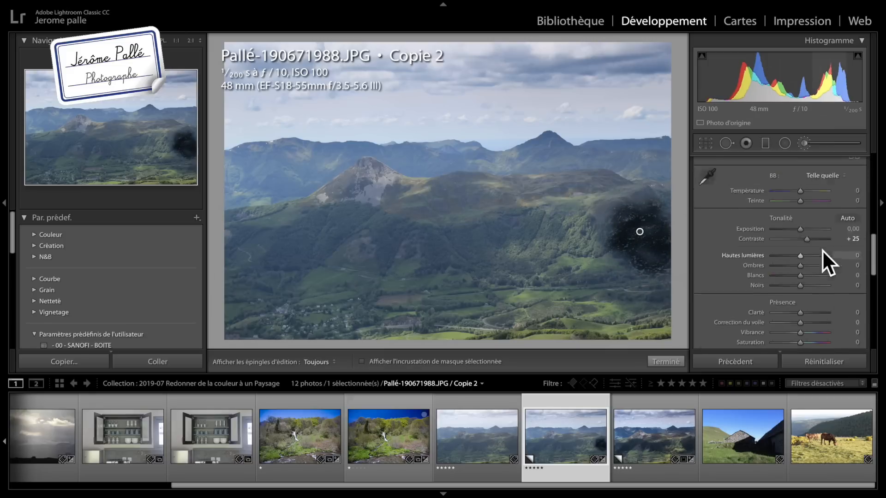
{"action": "scroll", "coordinate": [822, 250], "scroll_direction": "up", "scroll_amount": 3}
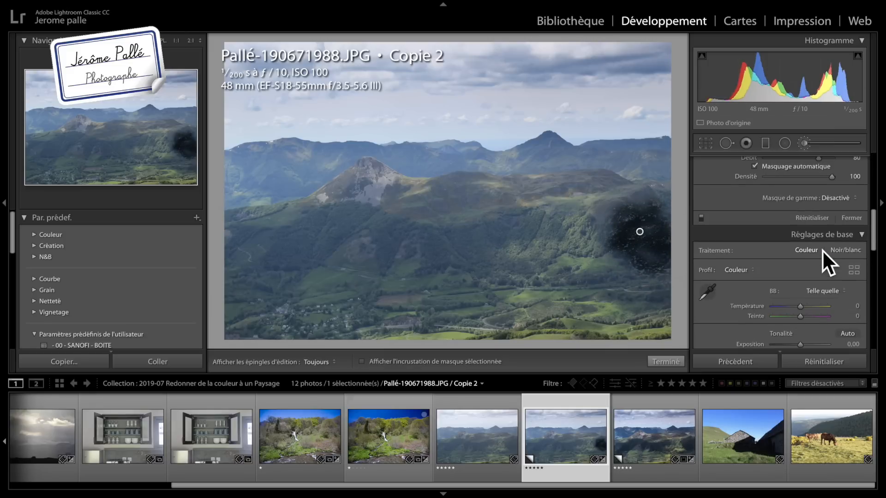
{"action": "left_click", "coordinate": [859, 235]}
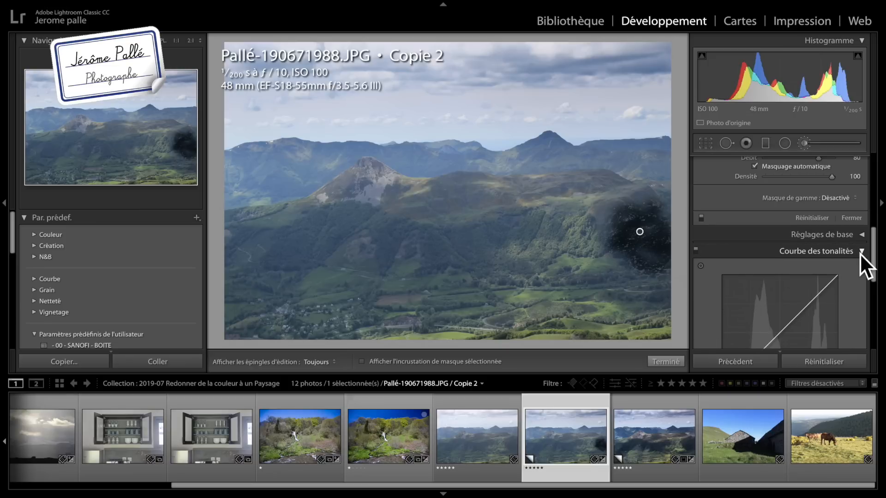
{"action": "left_click", "coordinate": [861, 253]}
{"action": "scroll", "coordinate": [856, 261], "scroll_direction": "up", "scroll_amount": 3}
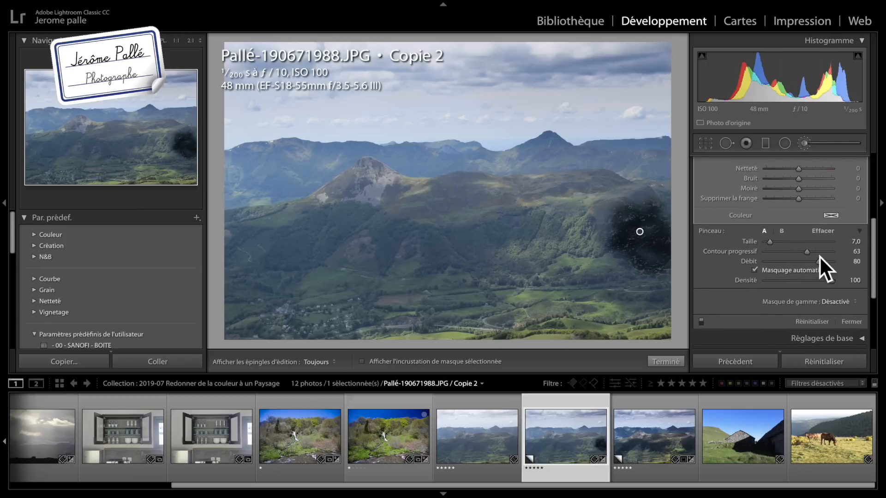
Step: Enlarge the brush to size 10.0 and paint the darkening over the wooded slopes, valley, left edge and distant mountain ridges
{"action": "left_click_drag", "start_coordinate": [770, 243], "coordinate": [774, 243]}
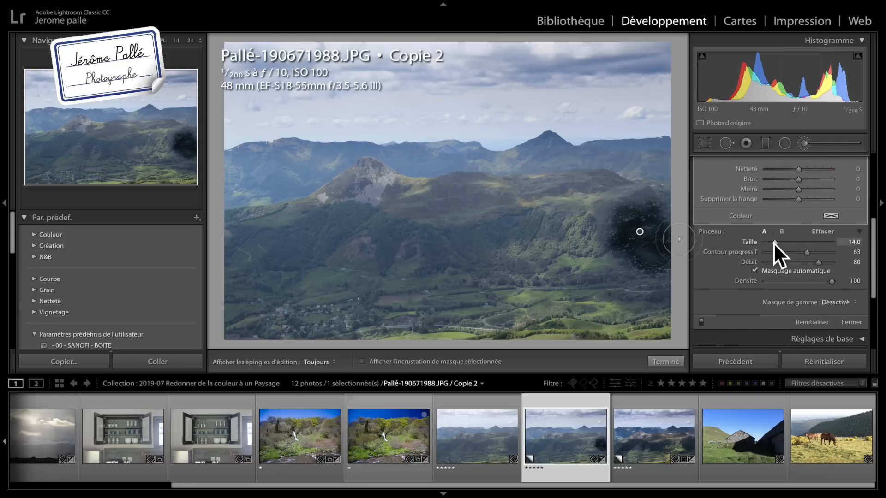
{"action": "scroll", "coordinate": [618, 205], "scroll_direction": "down", "scroll_amount": 4}
{"action": "mouse_move", "coordinate": [626, 204]}
{"action": "left_mouse_down"}
{"action": "mouse_move", "coordinate": [602, 211]}
{"action": "mouse_move", "coordinate": [609, 225]}
{"action": "mouse_move", "coordinate": [600, 217]}
{"action": "mouse_move", "coordinate": [601, 234]}
{"action": "mouse_move", "coordinate": [607, 238]}
{"action": "mouse_move", "coordinate": [628, 207]}
{"action": "mouse_move", "coordinate": [650, 199]}
{"action": "mouse_move", "coordinate": [667, 245]}
{"action": "mouse_move", "coordinate": [662, 260]}
{"action": "mouse_move", "coordinate": [667, 247]}
{"action": "mouse_move", "coordinate": [560, 192]}
{"action": "mouse_move", "coordinate": [542, 194]}
{"action": "mouse_move", "coordinate": [587, 191]}
{"action": "mouse_move", "coordinate": [591, 175]}
{"action": "mouse_move", "coordinate": [503, 189]}
{"action": "mouse_move", "coordinate": [439, 184]}
{"action": "mouse_move", "coordinate": [490, 200]}
{"action": "mouse_move", "coordinate": [337, 211]}
{"action": "mouse_move", "coordinate": [257, 243]}
{"action": "mouse_move", "coordinate": [266, 263]}
{"action": "mouse_move", "coordinate": [252, 282]}
{"action": "mouse_move", "coordinate": [294, 283]}
{"action": "mouse_move", "coordinate": [314, 237]}
{"action": "mouse_move", "coordinate": [274, 258]}
{"action": "mouse_move", "coordinate": [365, 232]}
{"action": "mouse_move", "coordinate": [436, 250]}
{"action": "mouse_move", "coordinate": [480, 233]}
{"action": "mouse_move", "coordinate": [481, 249]}
{"action": "mouse_move", "coordinate": [520, 223]}
{"action": "mouse_move", "coordinate": [538, 230]}
{"action": "mouse_move", "coordinate": [577, 220]}
{"action": "mouse_move", "coordinate": [517, 221]}
{"action": "mouse_move", "coordinate": [545, 230]}
{"action": "mouse_move", "coordinate": [487, 246]}
{"action": "mouse_move", "coordinate": [496, 269]}
{"action": "mouse_move", "coordinate": [638, 277]}
{"action": "left_mouse_up"}
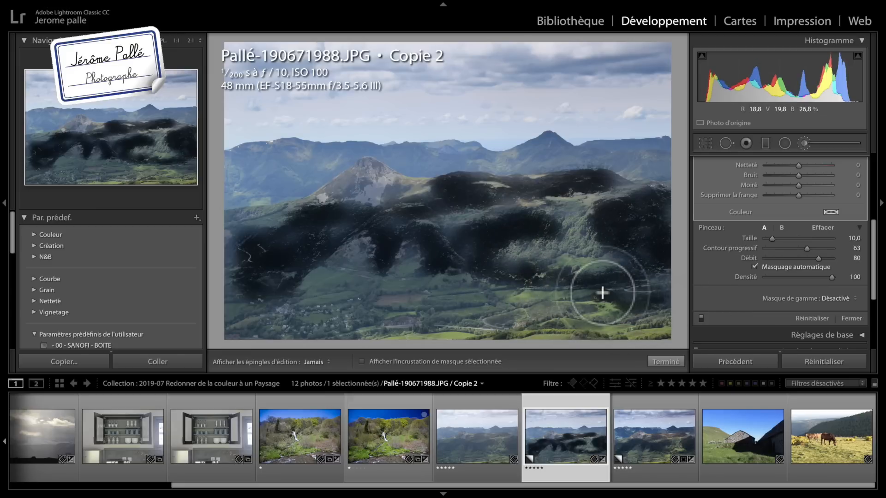
{"action": "mouse_move", "coordinate": [513, 315]}
{"action": "left_mouse_down"}
{"action": "mouse_move", "coordinate": [491, 298]}
{"action": "mouse_move", "coordinate": [397, 304]}
{"action": "mouse_move", "coordinate": [470, 320]}
{"action": "left_mouse_up"}
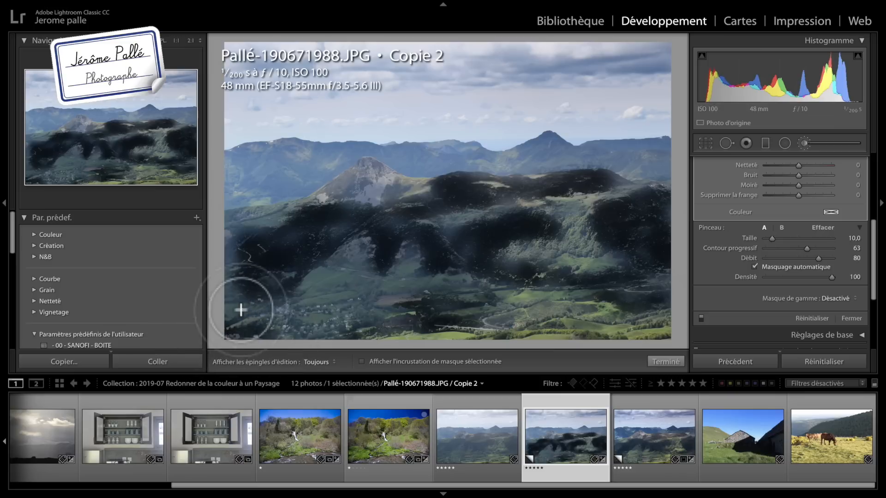
{"action": "mouse_move", "coordinate": [254, 220]}
{"action": "left_mouse_down"}
{"action": "mouse_move", "coordinate": [232, 216]}
{"action": "mouse_move", "coordinate": [243, 211]}
{"action": "mouse_move", "coordinate": [219, 217]}
{"action": "mouse_move", "coordinate": [260, 216]}
{"action": "left_mouse_up"}
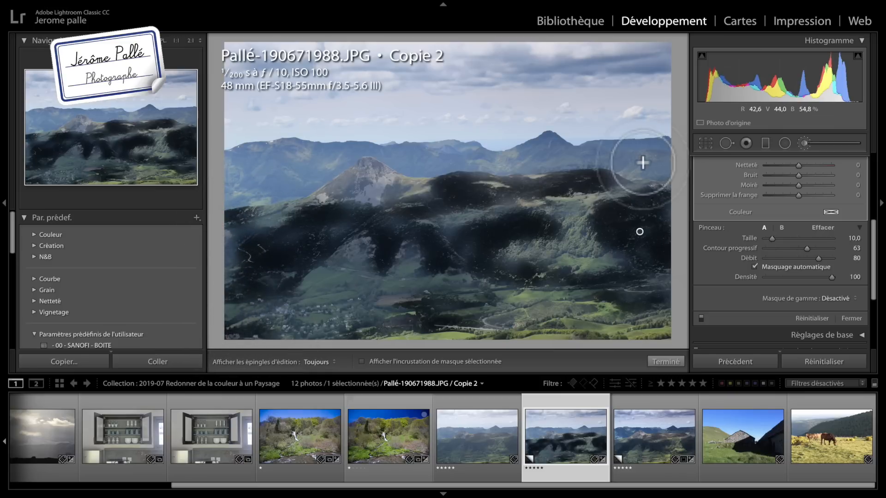
{"action": "mouse_move", "coordinate": [652, 167]}
{"action": "left_mouse_down"}
{"action": "mouse_move", "coordinate": [643, 143]}
{"action": "mouse_move", "coordinate": [552, 156]}
{"action": "mouse_move", "coordinate": [616, 154]}
{"action": "mouse_move", "coordinate": [555, 145]}
{"action": "mouse_move", "coordinate": [537, 162]}
{"action": "mouse_move", "coordinate": [392, 157]}
{"action": "mouse_move", "coordinate": [406, 164]}
{"action": "mouse_move", "coordinate": [355, 150]}
{"action": "mouse_move", "coordinate": [334, 166]}
{"action": "mouse_move", "coordinate": [328, 153]}
{"action": "mouse_move", "coordinate": [294, 193]}
{"action": "mouse_move", "coordinate": [265, 180]}
{"action": "mouse_move", "coordinate": [251, 154]}
{"action": "mouse_move", "coordinate": [298, 151]}
{"action": "mouse_move", "coordinate": [238, 193]}
{"action": "left_mouse_up"}
{"action": "key", "text": "h"}
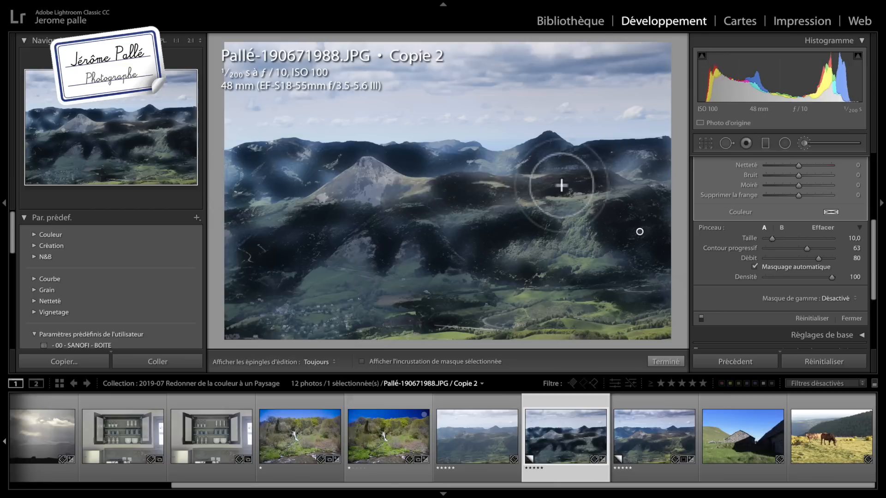
Step: Set the darkening brush adjustment's exposure to −0.35
{"action": "scroll", "coordinate": [603, 214], "scroll_direction": "up", "scroll_amount": 5}
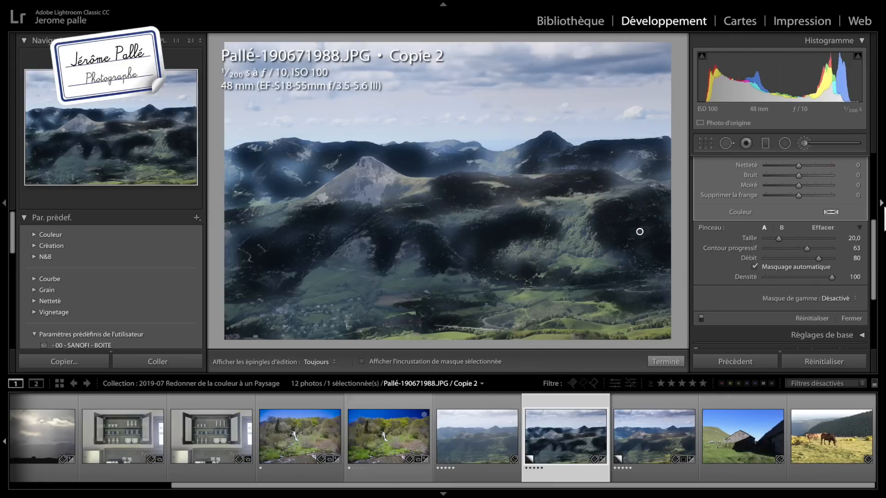
{"action": "left_click_drag", "start_coordinate": [873, 226], "coordinate": [876, 159]}
{"action": "scroll", "coordinate": [779, 216], "scroll_direction": "down", "scroll_amount": 1}
{"action": "left_click_drag", "start_coordinate": [779, 215], "coordinate": [796, 214]}
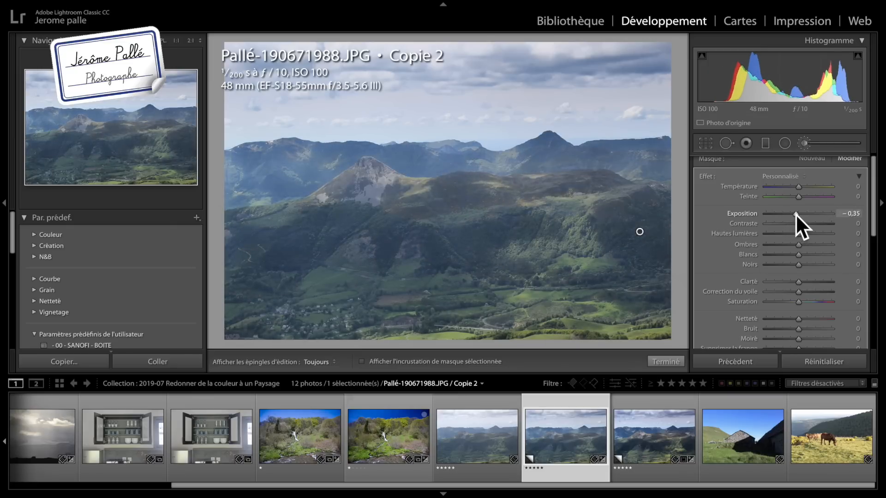
{"action": "scroll", "coordinate": [796, 214], "scroll_direction": "down", "scroll_amount": 1}
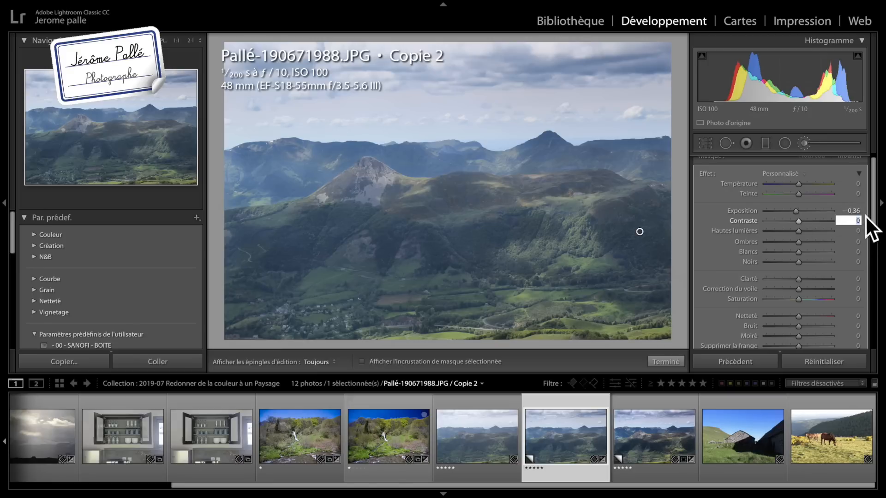
{"action": "key", "text": "Up"}
{"action": "key", "text": "Return"}
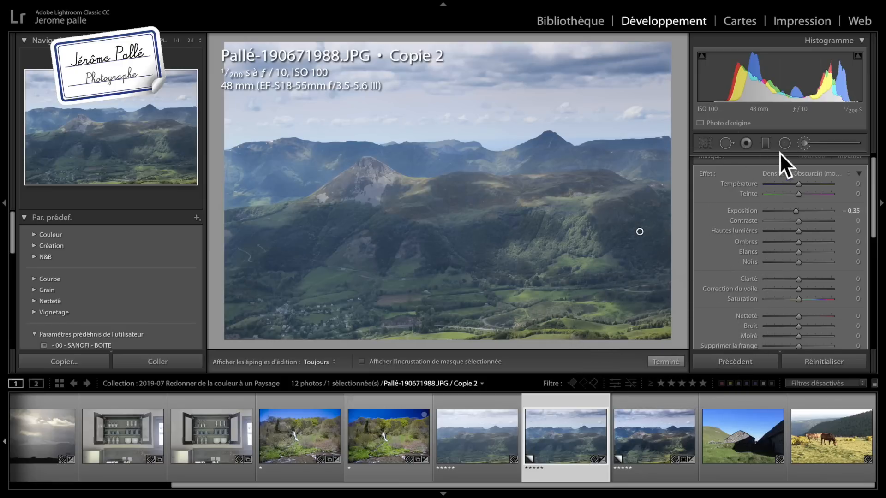
Step: Start a second brush adjustment with a short stroke on the wooded slope right of the photo's centre
{"action": "left_click", "coordinate": [806, 143]}
{"action": "scroll", "coordinate": [600, 214], "scroll_direction": "down", "scroll_amount": 5}
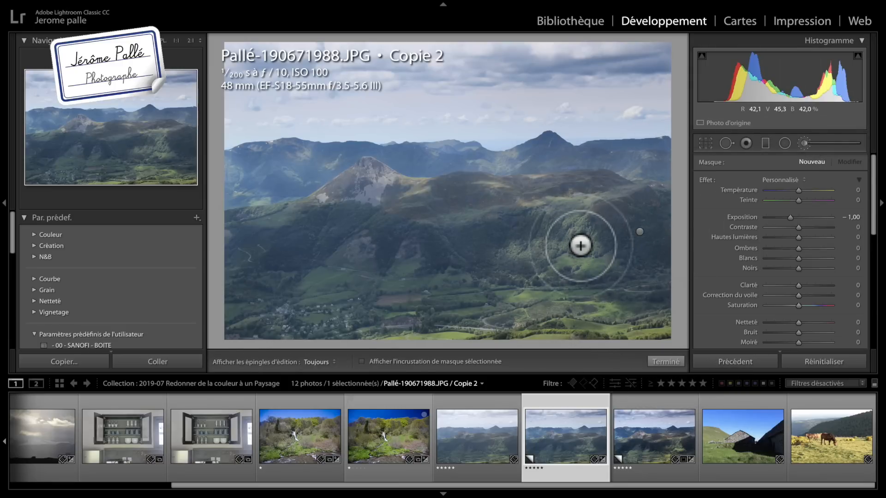
{"action": "left_click_drag", "start_coordinate": [580, 246], "coordinate": [580, 237]}
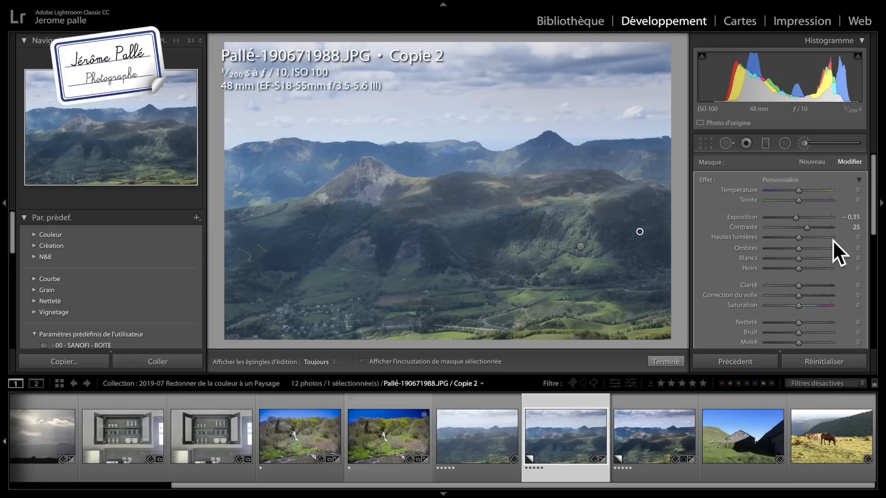
Step: Set the first brush adjustment's contrast (Contraste) to 25, blacks (Noirs) to −25 and exposure to −0.1
{"action": "left_click", "coordinate": [854, 269]}
{"action": "type", "text": "-25"}
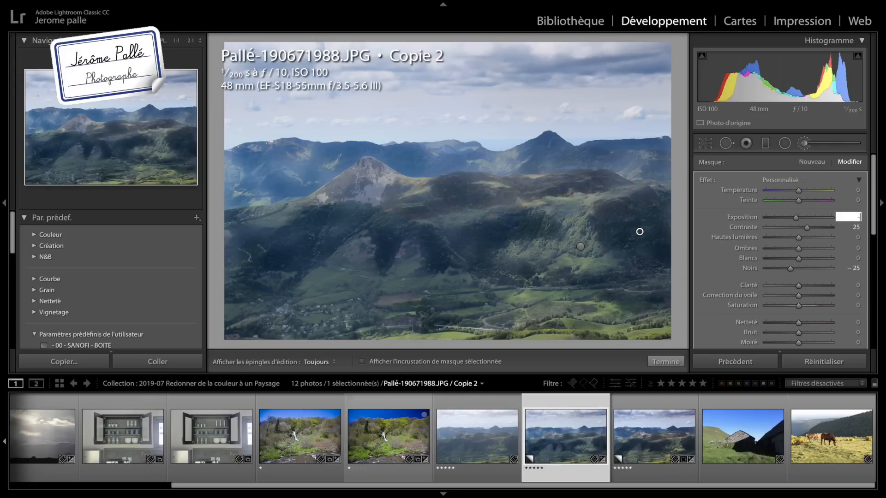
{"action": "type", "text": "-0,1"}
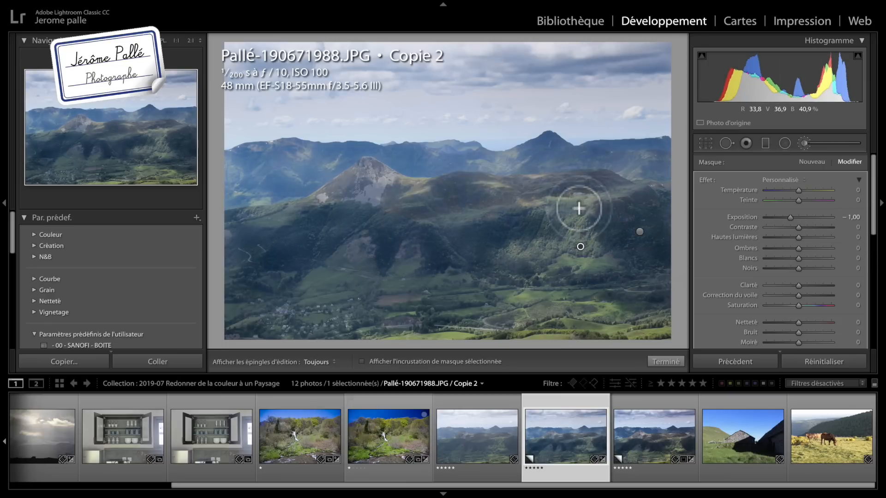
Step: Set the second brush adjustment's exposure to 0.35
{"action": "key", "text": "h"}
{"action": "key", "text": "h"}
{"action": "double_click", "coordinate": [751, 218]}
{"action": "left_click", "coordinate": [859, 218]}
{"action": "type", "text": "0,35"}
{"action": "key", "text": "Return"}
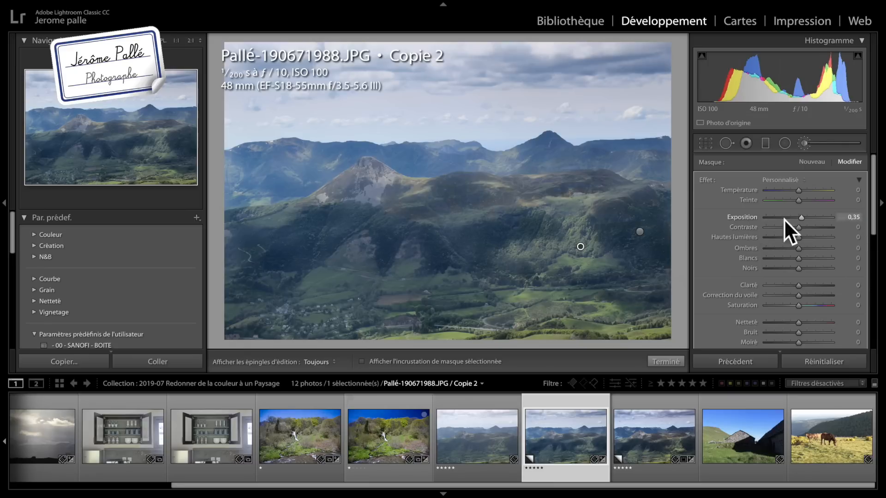
Step: Raise the second adjustment's exposure to 1.55 and paint it over the sunlit wooded slope with flow (Débit) 80
{"action": "key", "text": "h"}
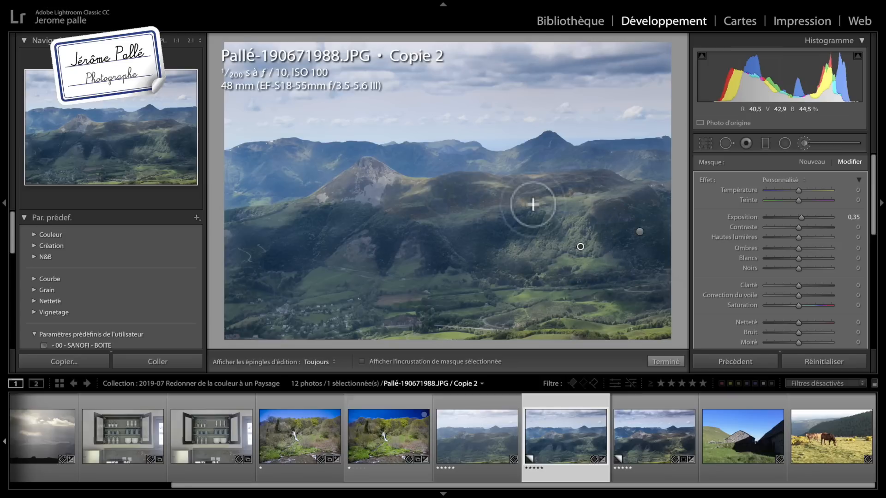
{"action": "left_click_drag", "start_coordinate": [801, 218], "coordinate": [811, 218]}
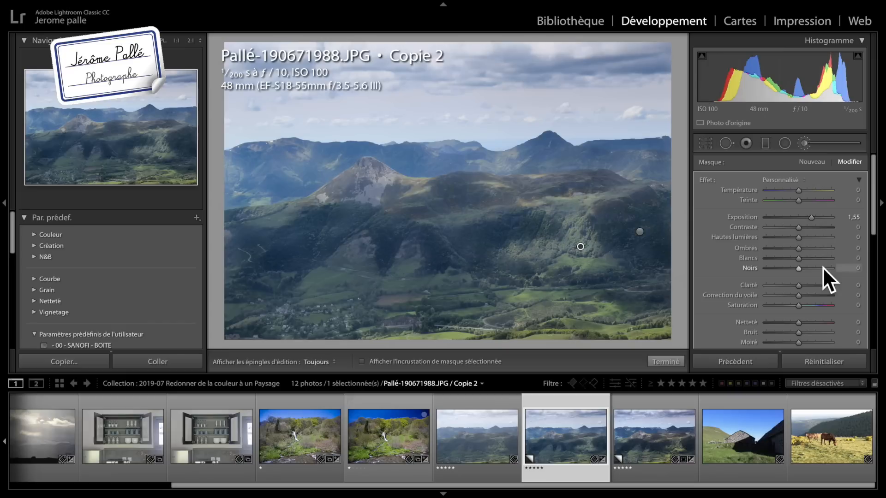
{"action": "scroll", "coordinate": [823, 267], "scroll_direction": "down", "scroll_amount": 5}
{"action": "scroll", "coordinate": [823, 267], "scroll_direction": "up", "scroll_amount": 3}
{"action": "left_click_drag", "start_coordinate": [780, 262], "coordinate": [818, 262]}
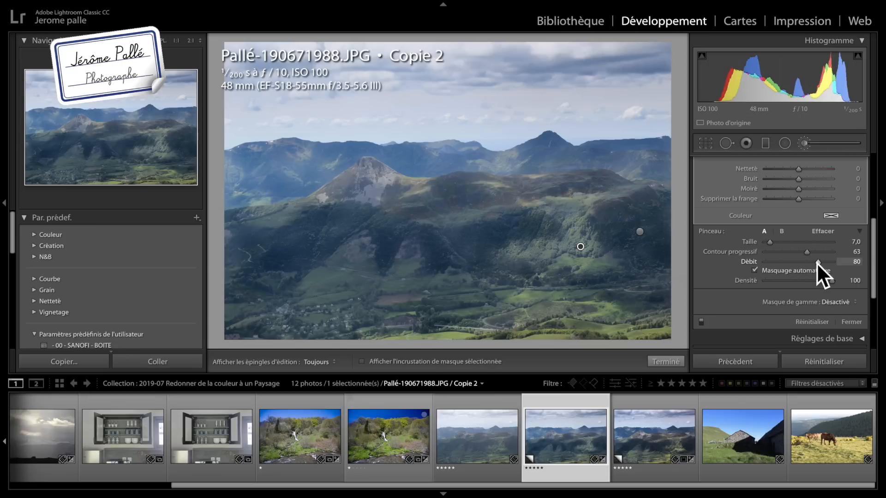
{"action": "mouse_move", "coordinate": [570, 221]}
{"action": "left_mouse_down"}
{"action": "mouse_move", "coordinate": [510, 258]}
{"action": "mouse_move", "coordinate": [571, 250]}
{"action": "mouse_move", "coordinate": [589, 254]}
{"action": "mouse_move", "coordinate": [576, 263]}
{"action": "mouse_move", "coordinate": [602, 263]}
{"action": "mouse_move", "coordinate": [575, 199]}
{"action": "mouse_move", "coordinate": [616, 191]}
{"action": "mouse_move", "coordinate": [451, 215]}
{"action": "mouse_move", "coordinate": [531, 214]}
{"action": "left_mouse_up"}
{"action": "key", "text": "h"}
Step: Lower the second adjustment's exposure to 0.52 and paint more light over the distant ridges and the valley floor
{"action": "scroll", "coordinate": [858, 187], "scroll_direction": "up", "scroll_amount": 5}
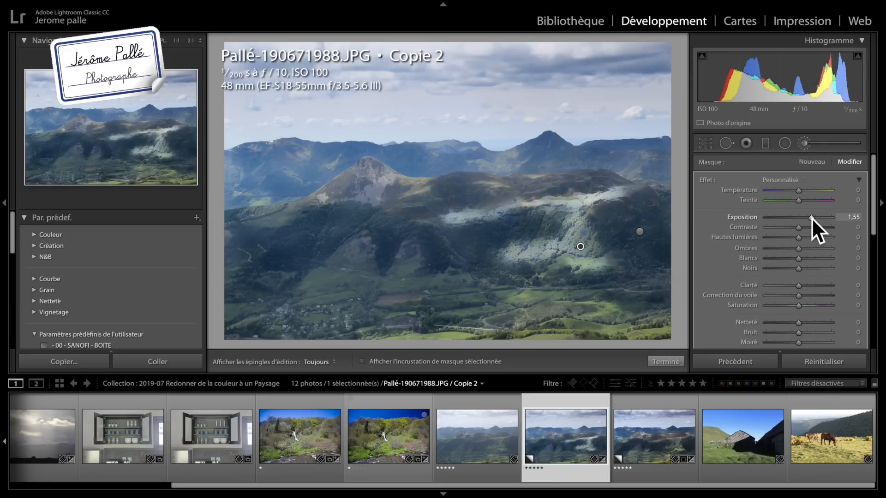
{"action": "left_click_drag", "start_coordinate": [812, 218], "coordinate": [803, 217]}
{"action": "key", "text": "h"}
{"action": "key", "text": "h"}
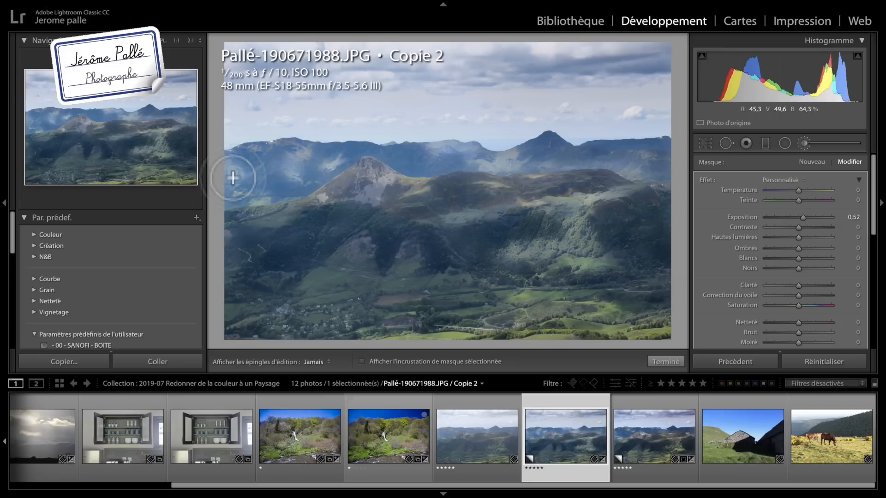
{"action": "key", "text": "h"}
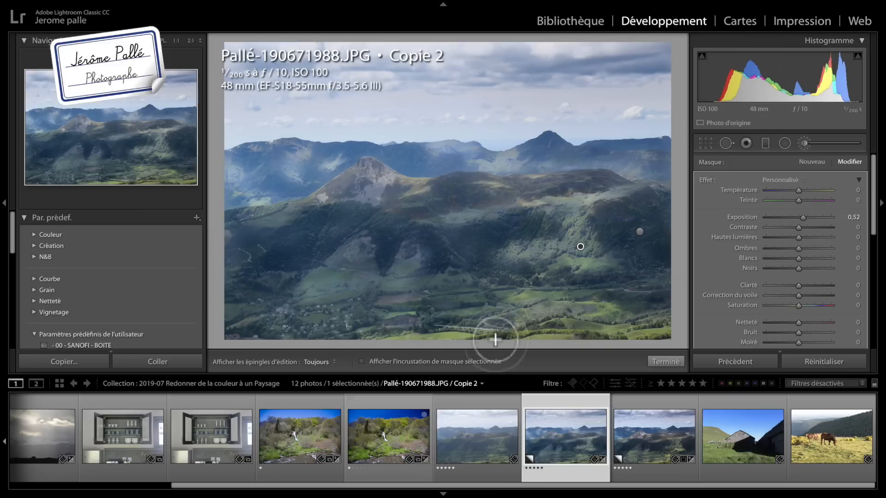
{"action": "key", "text": "h"}
{"action": "key", "text": "h"}
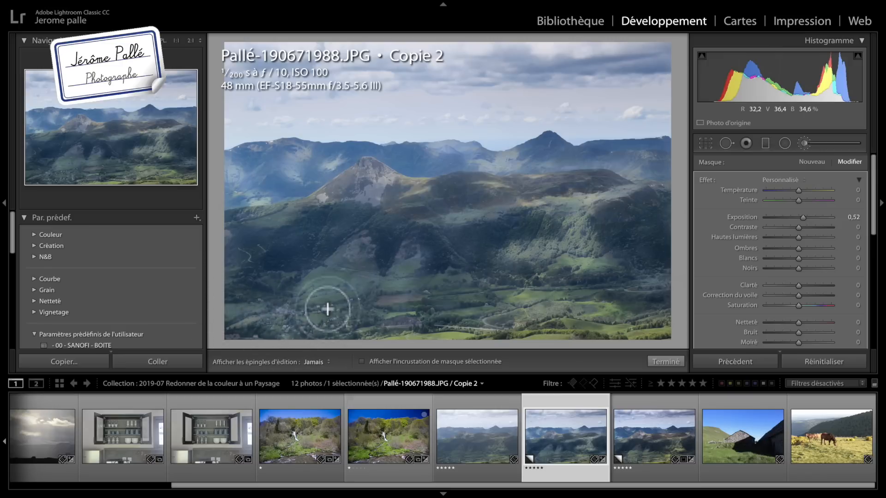
{"action": "key", "text": "h"}
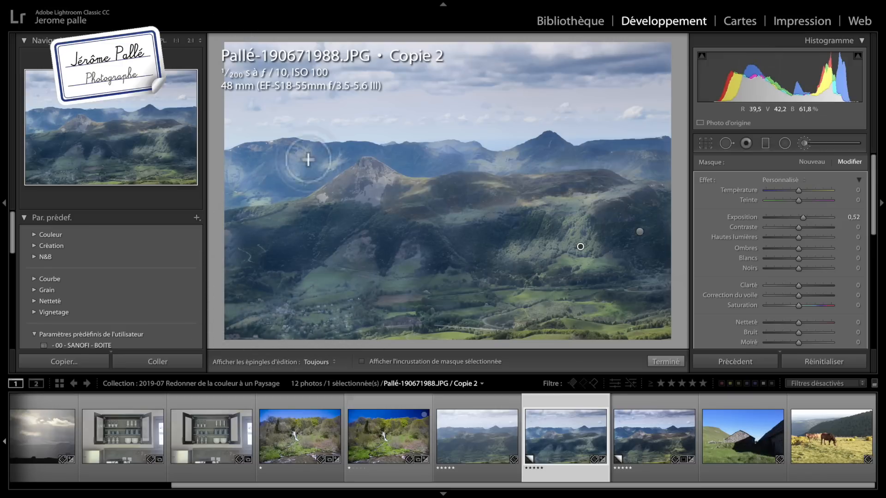
Step: Set the lightening brush adjustment's exposure to 0.25
{"action": "left_click_drag", "start_coordinate": [805, 218], "coordinate": [799, 217]}
{"action": "left_click", "coordinate": [848, 217]}
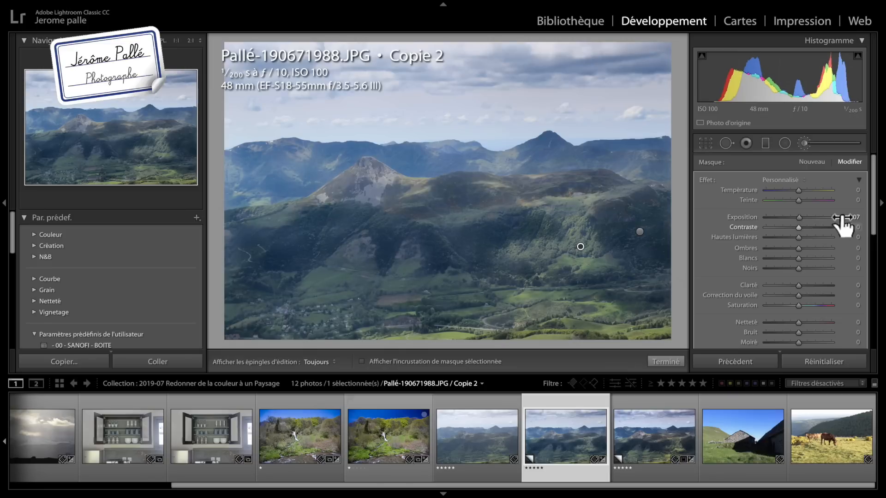
{"action": "type", "text": "0,25"}
{"action": "key", "text": "Return"}
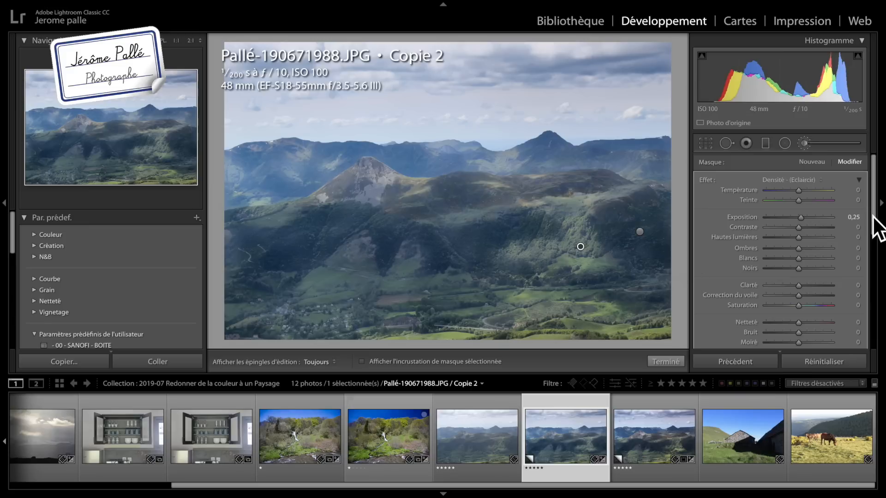
Step: Set the brush feather (Contour progressif) to 67 and paint more light over the distant ridge, wooded slope and valley village
{"action": "scroll", "coordinate": [874, 231], "scroll_direction": "down", "scroll_amount": 2}
{"action": "left_click_drag", "start_coordinate": [874, 231], "coordinate": [874, 272]}
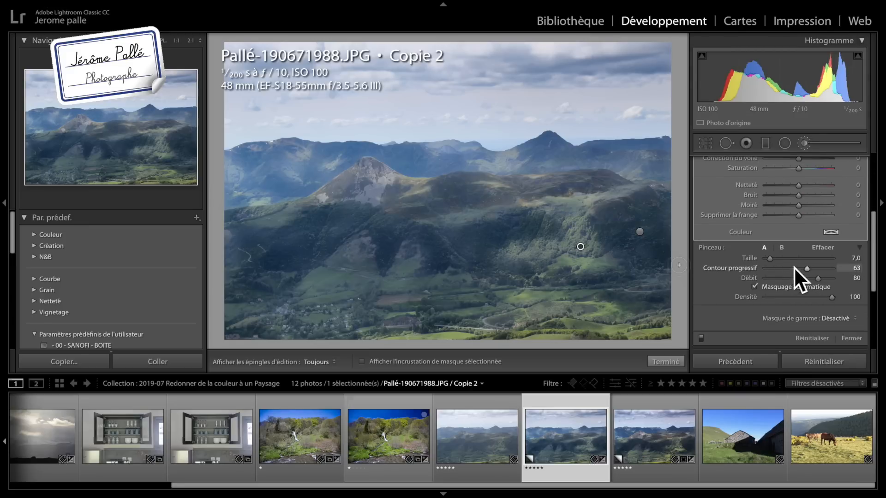
{"action": "left_click_drag", "start_coordinate": [811, 268], "coordinate": [809, 269]}
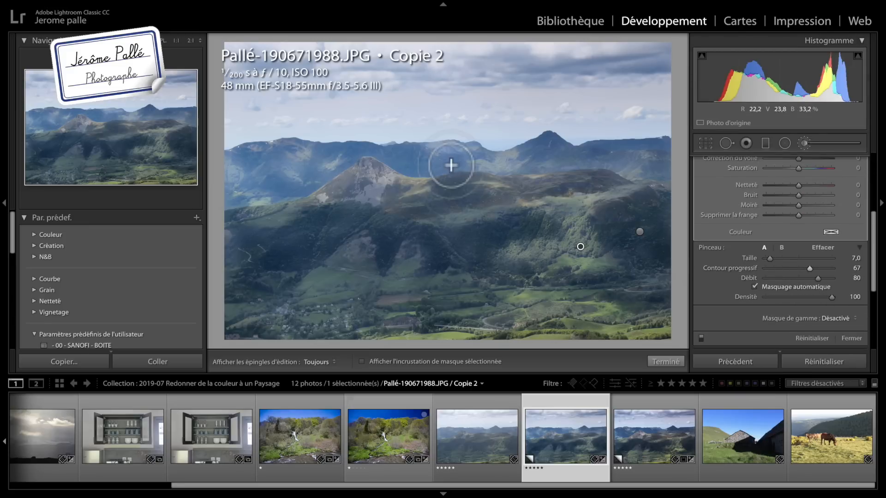
{"action": "key", "text": "h"}
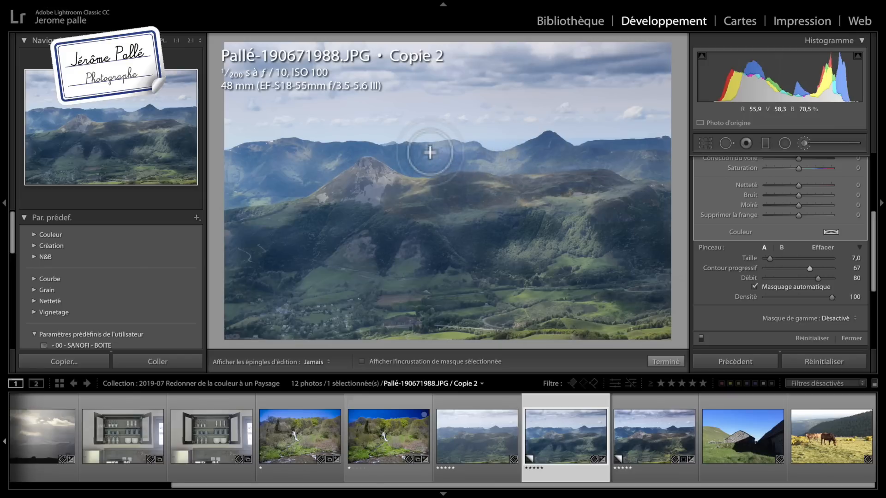
{"action": "key", "text": "h"}
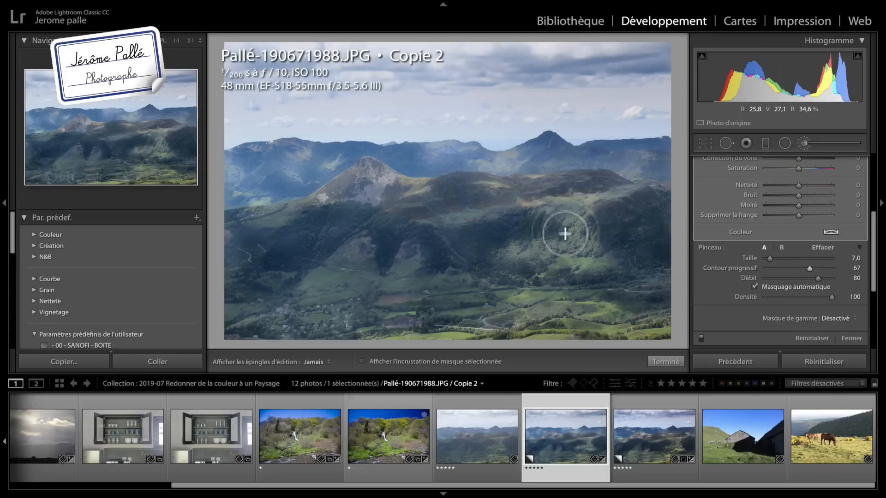
{"action": "key", "text": "h"}
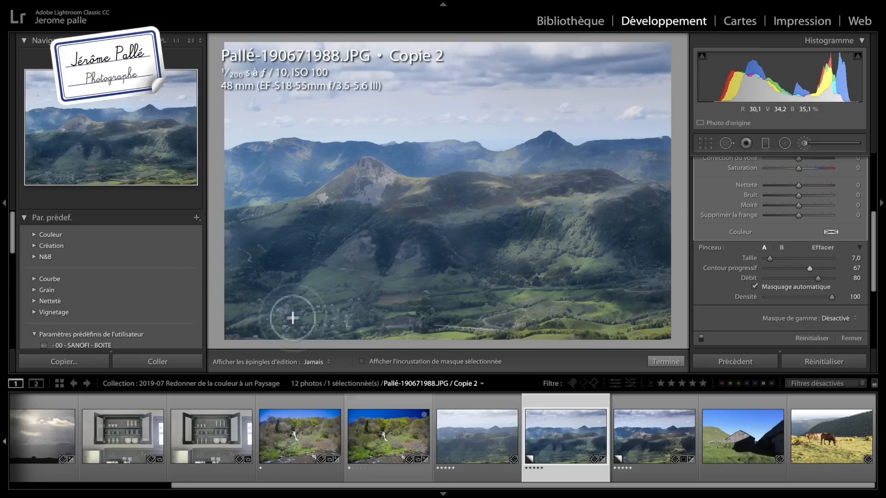
{"action": "key", "text": "h"}
Step: Set the lightening brush adjustment's saturation to 25
{"action": "scroll", "coordinate": [846, 231], "scroll_direction": "up", "scroll_amount": 3}
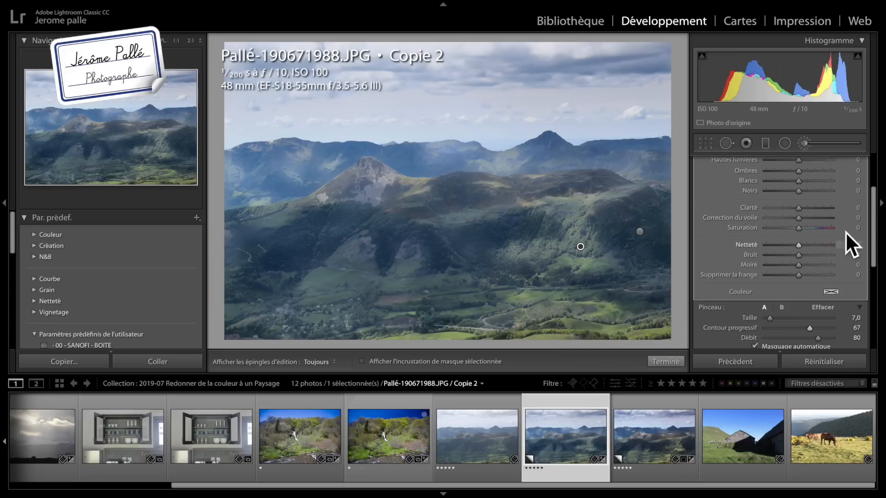
{"action": "type", "text": "25"}
{"action": "key", "text": "Return"}
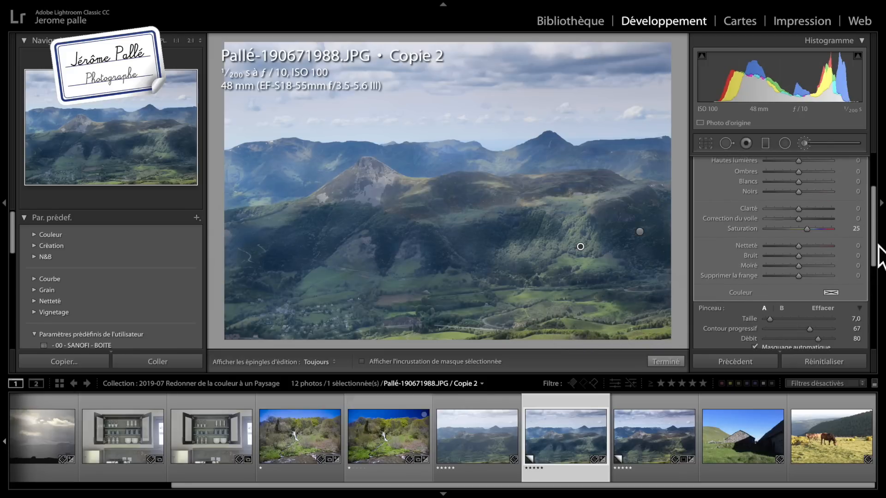
Step: Set the lightening adjustment's blacks (Noirs) to −25, ease them to −10, and set its contrast (Contraste) to 25
{"action": "scroll", "coordinate": [844, 250], "scroll_direction": "up", "scroll_amount": 2}
{"action": "left_click", "coordinate": [853, 222]}
{"action": "type", "text": "-25"}
{"action": "key", "text": "Return"}
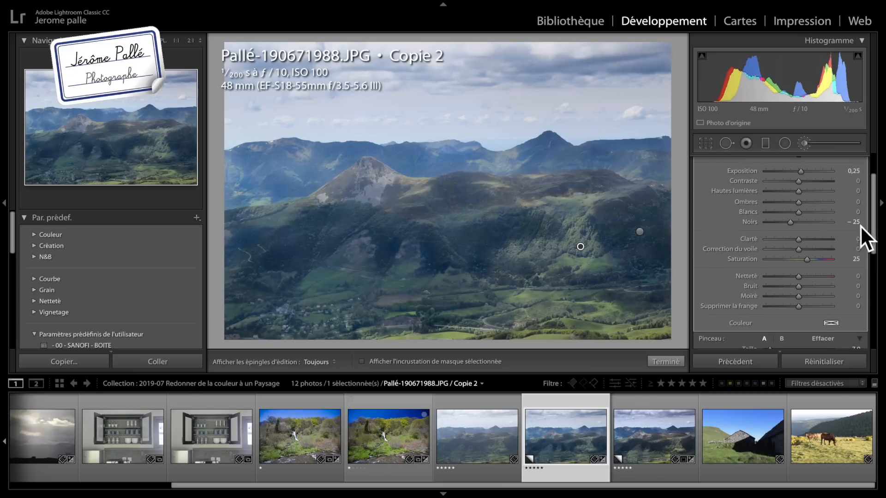
{"action": "type", "text": "-10"}
{"action": "key", "text": "Return"}
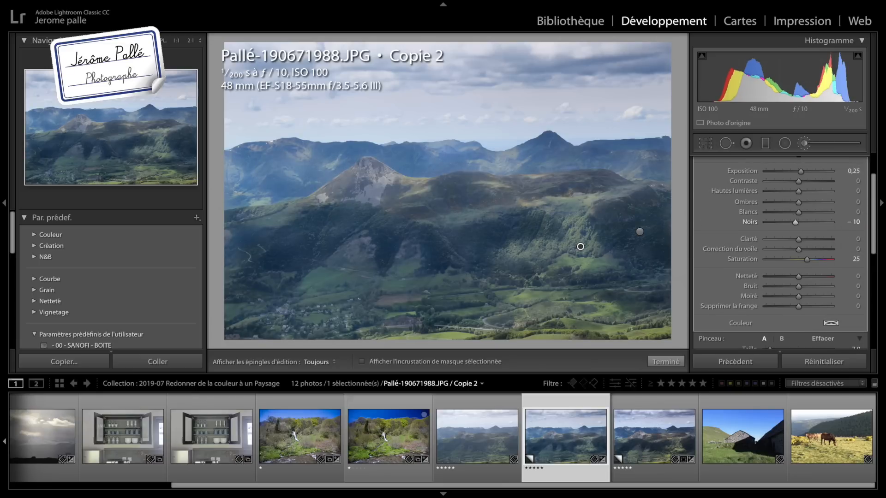
{"action": "scroll", "coordinate": [823, 235], "scroll_direction": "up", "scroll_amount": 2}
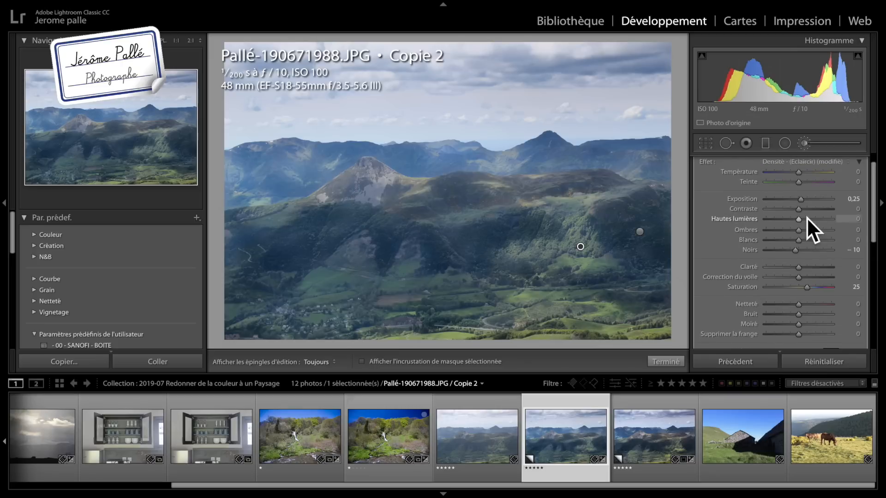
{"action": "left_click", "coordinate": [850, 209]}
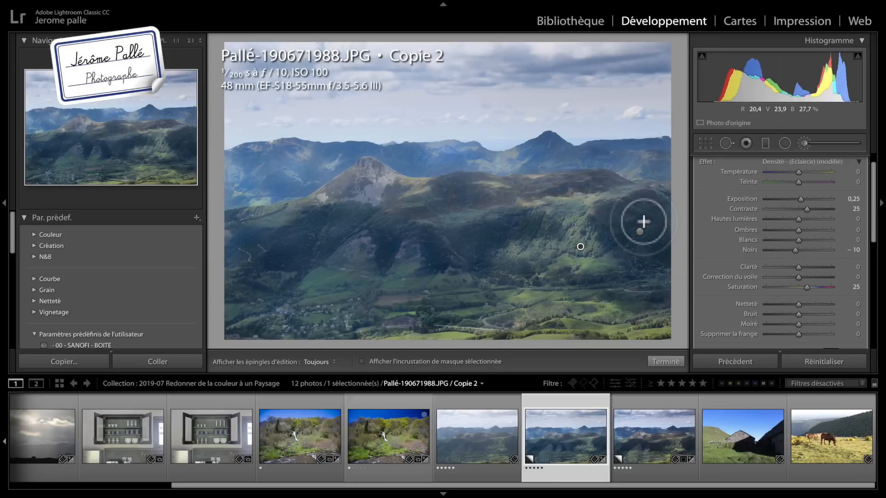
Step: Close the brush and review the basic settings, the graduated filter and the brush adjustments made so far
{"action": "key", "text": "k"}
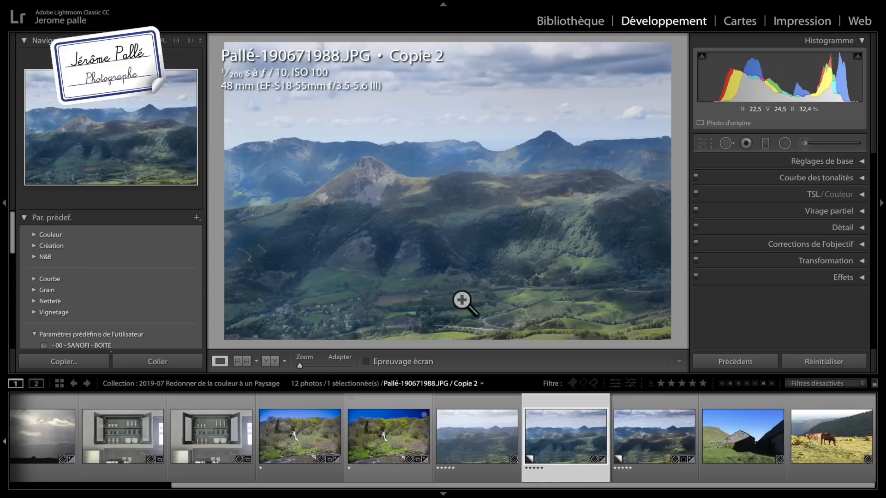
{"action": "left_click", "coordinate": [862, 161]}
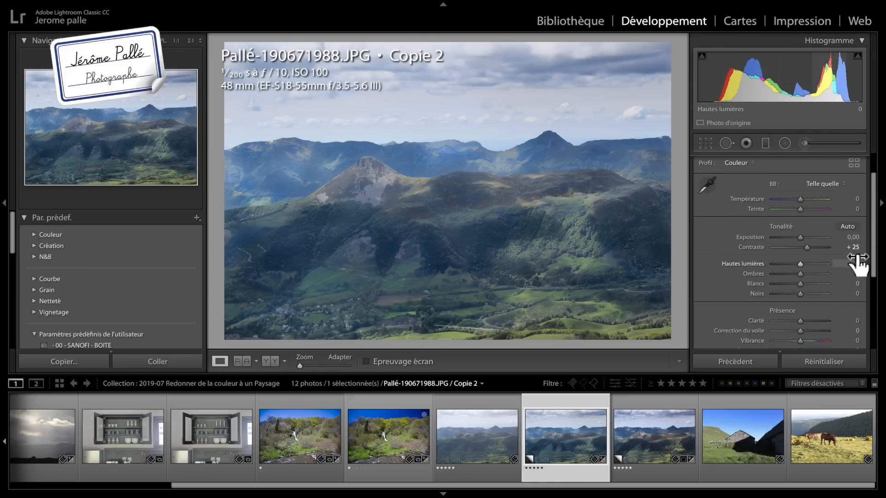
{"action": "scroll", "coordinate": [859, 263], "scroll_direction": "down", "scroll_amount": 2}
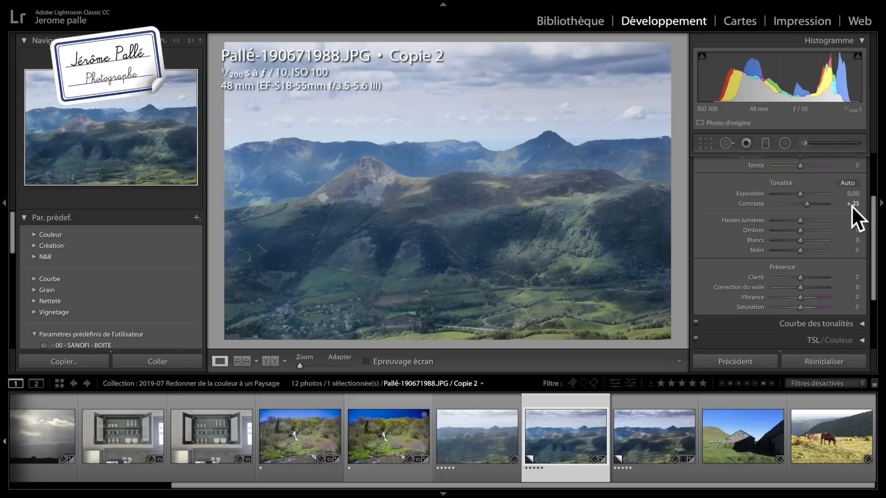
{"action": "scroll", "coordinate": [855, 212], "scroll_direction": "down", "scroll_amount": 3}
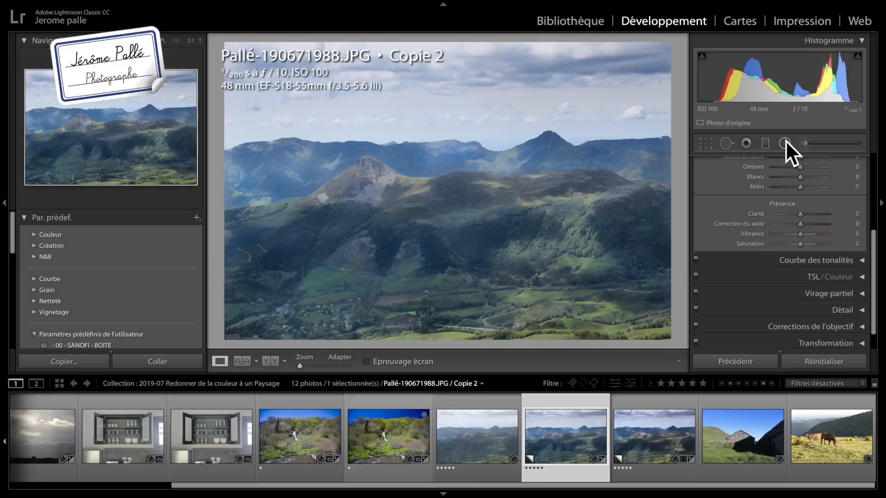
{"action": "left_click", "coordinate": [765, 143]}
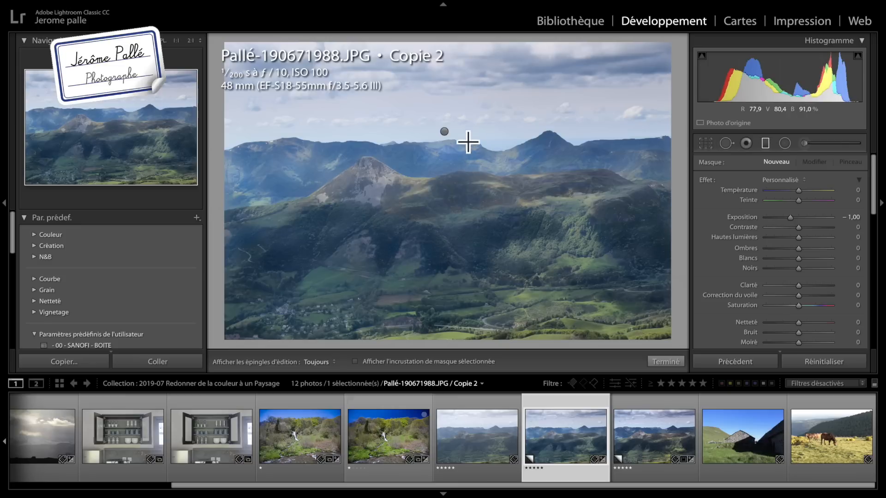
{"action": "left_click", "coordinate": [805, 143]}
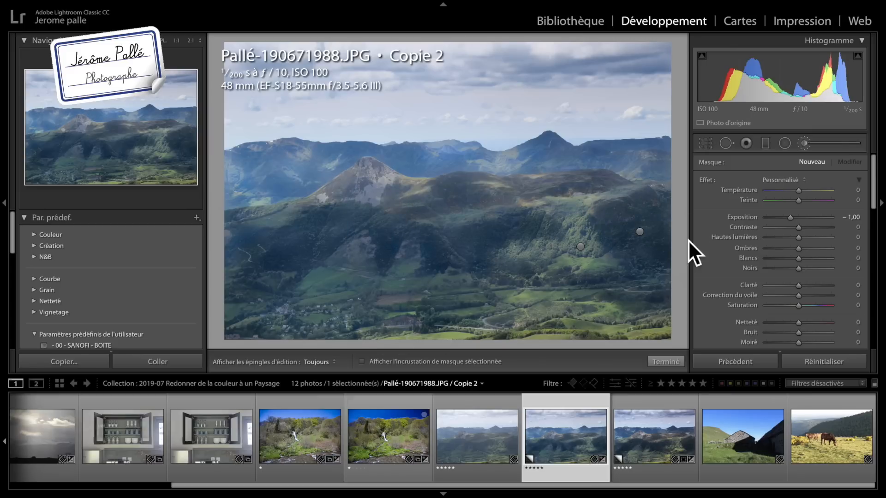
{"action": "key", "text": "k"}
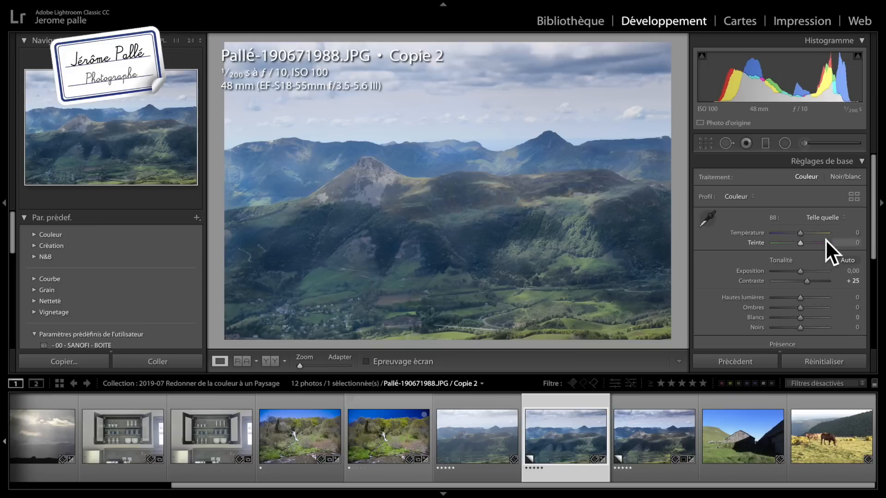
Step: Open the tone curve settings and set the curve's shadows (Ombres) to −25
{"action": "scroll", "coordinate": [826, 240], "scroll_direction": "down", "scroll_amount": 5}
{"action": "left_click", "coordinate": [862, 236]}
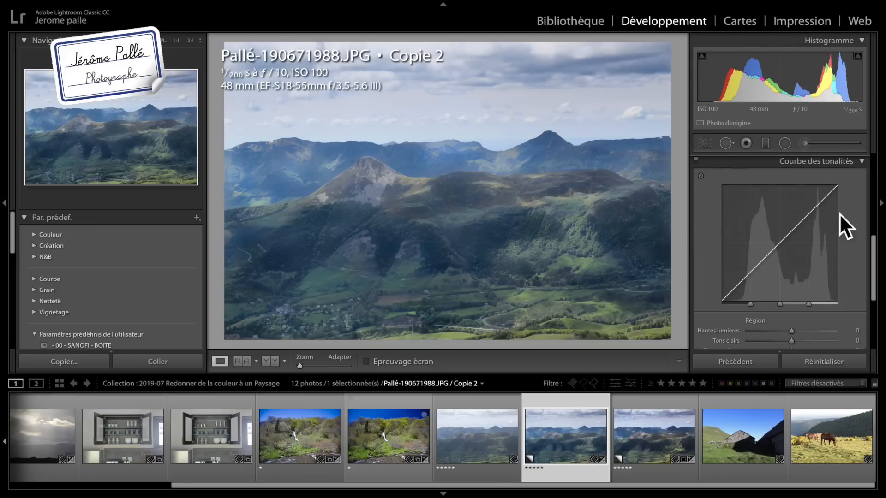
{"action": "scroll", "coordinate": [831, 299], "scroll_direction": "down", "scroll_amount": 2}
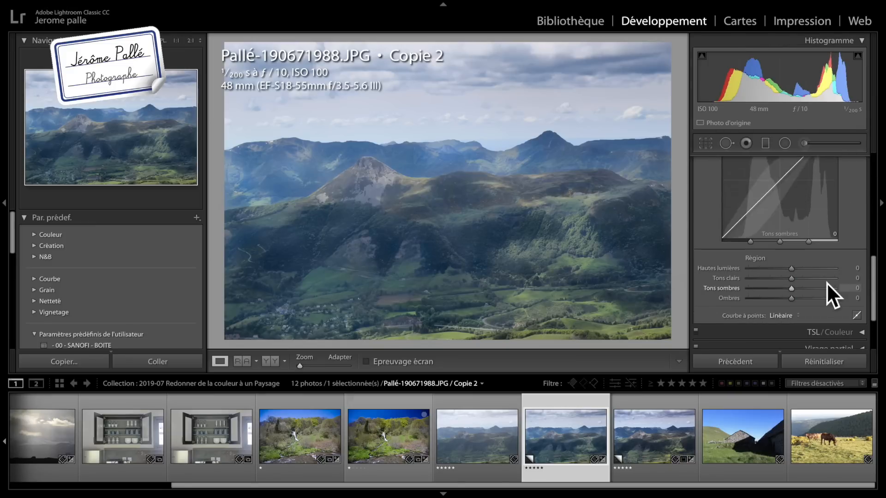
{"action": "scroll", "coordinate": [824, 272], "scroll_direction": "up", "scroll_amount": 4}
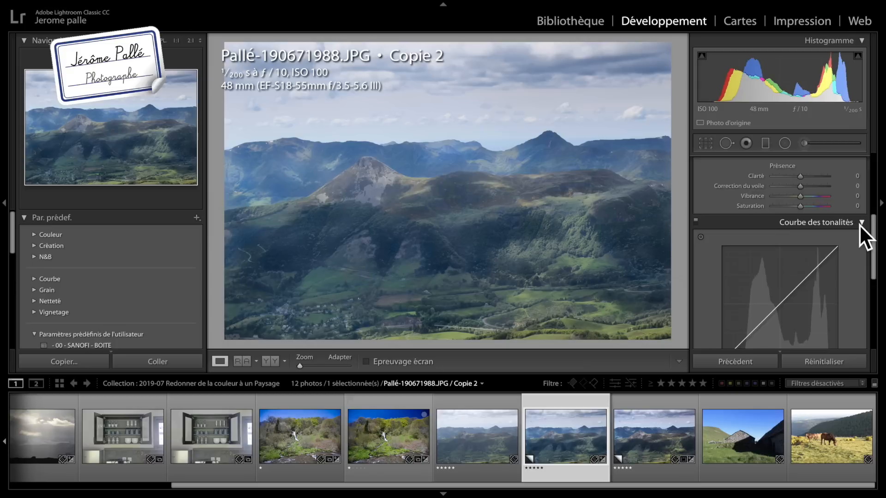
{"action": "scroll", "coordinate": [859, 226], "scroll_direction": "down", "scroll_amount": 5}
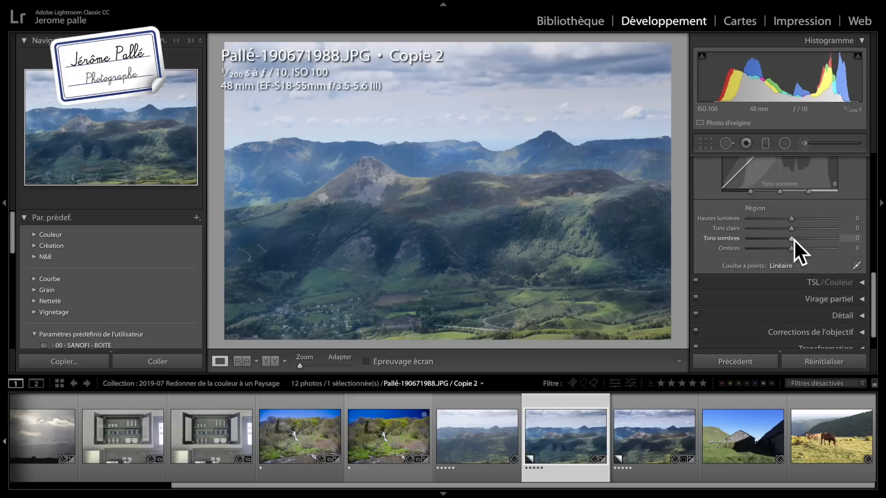
{"action": "left_click_drag", "start_coordinate": [792, 248], "coordinate": [790, 248]}
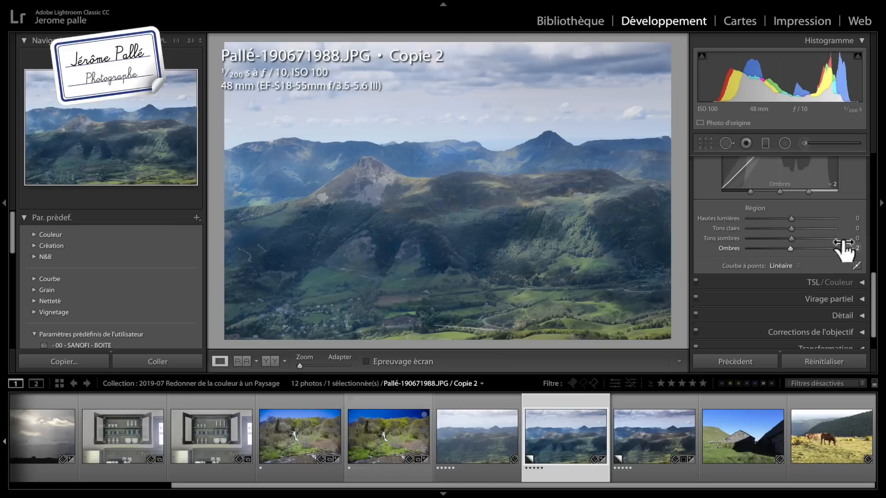
{"action": "type", "text": "5"}
{"action": "key", "text": "Return"}
Step: Set the tone curve's highlights (Hautes lumières) to +25
{"action": "type", "text": "2"}
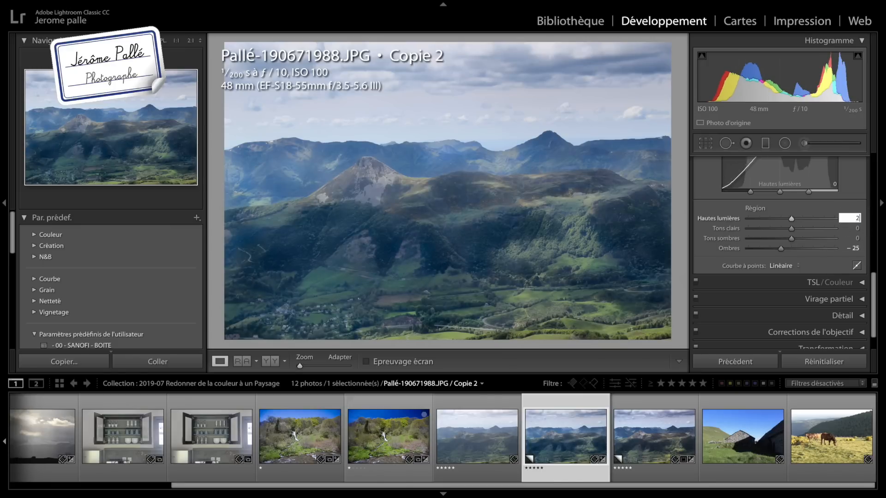
{"action": "type", "text": "5"}
{"action": "key", "text": "Return"}
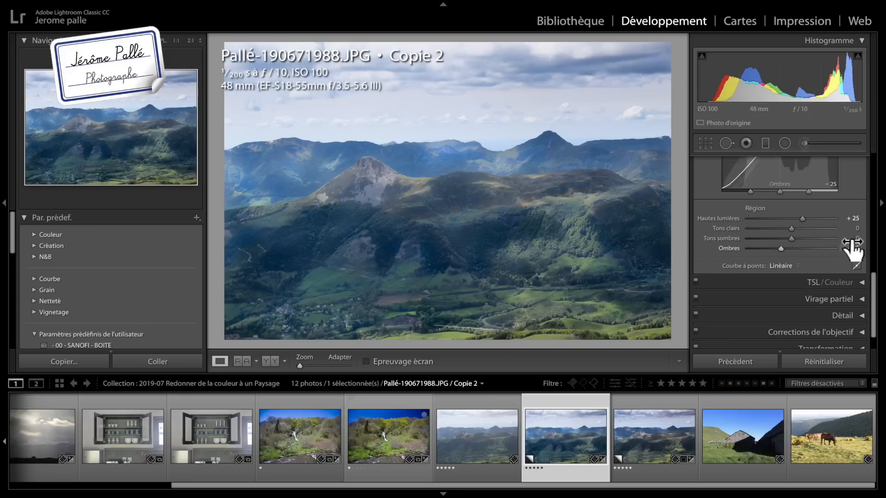
Step: Activate the tone curve's targeted adjustment tool, raise the darks (Tons sombres) to +19 and set the lights (Tons clairs) to +1
{"action": "scroll", "coordinate": [765, 226], "scroll_direction": "up", "scroll_amount": 5}
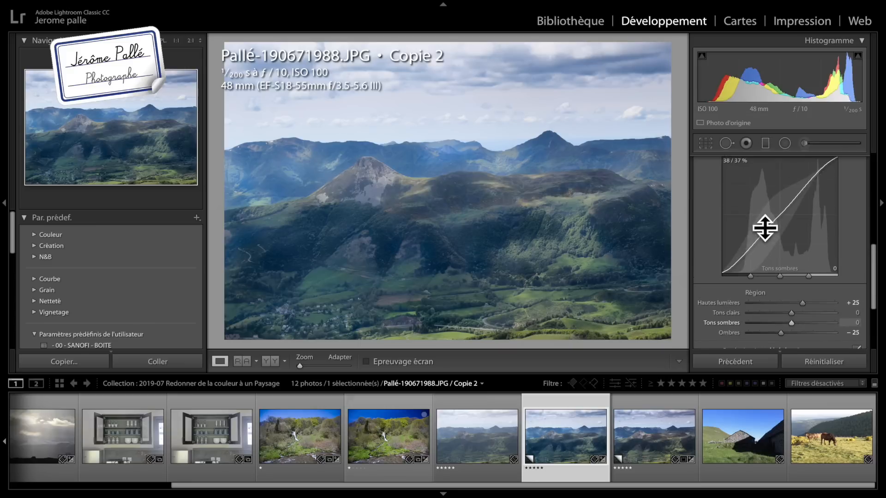
{"action": "left_click", "coordinate": [701, 190]}
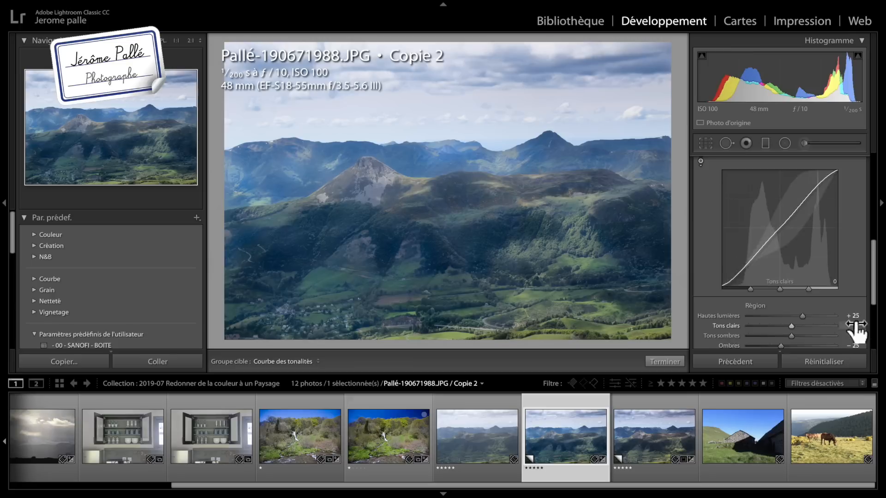
{"action": "scroll", "coordinate": [853, 327], "scroll_direction": "down", "scroll_amount": 2}
{"action": "scroll", "coordinate": [854, 326], "scroll_direction": "up", "scroll_amount": 2}
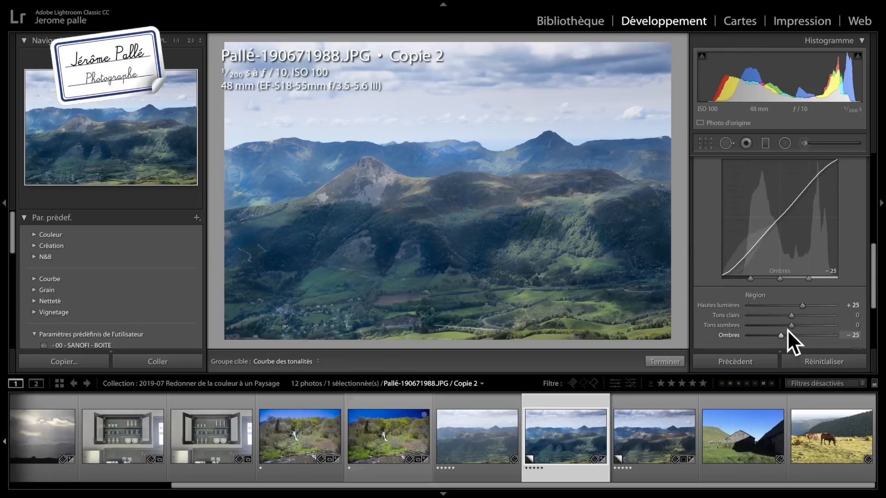
{"action": "left_click_drag", "start_coordinate": [792, 325], "coordinate": [799, 326]}
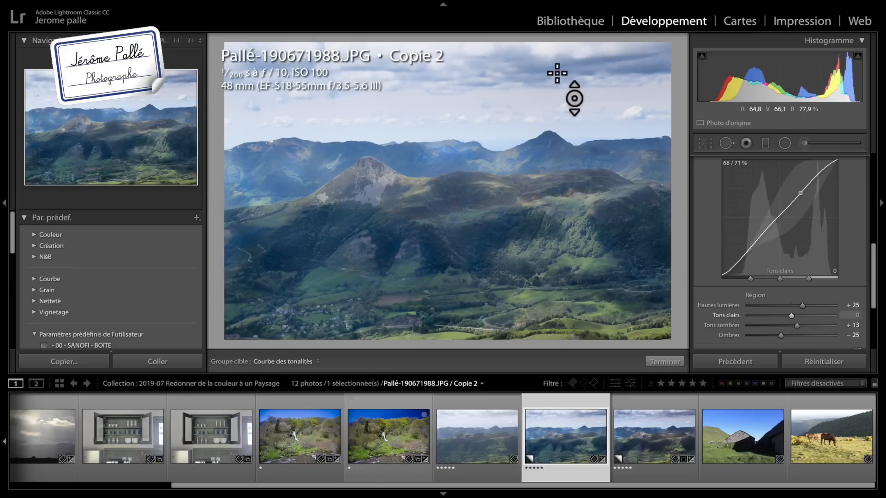
{"action": "mouse_move", "coordinate": [792, 316]}
{"action": "left_mouse_down"}
{"action": "mouse_move", "coordinate": [810, 326]}
{"action": "mouse_move", "coordinate": [798, 326]}
{"action": "mouse_move", "coordinate": [836, 325]}
{"action": "mouse_move", "coordinate": [793, 327]}
{"action": "left_mouse_up"}
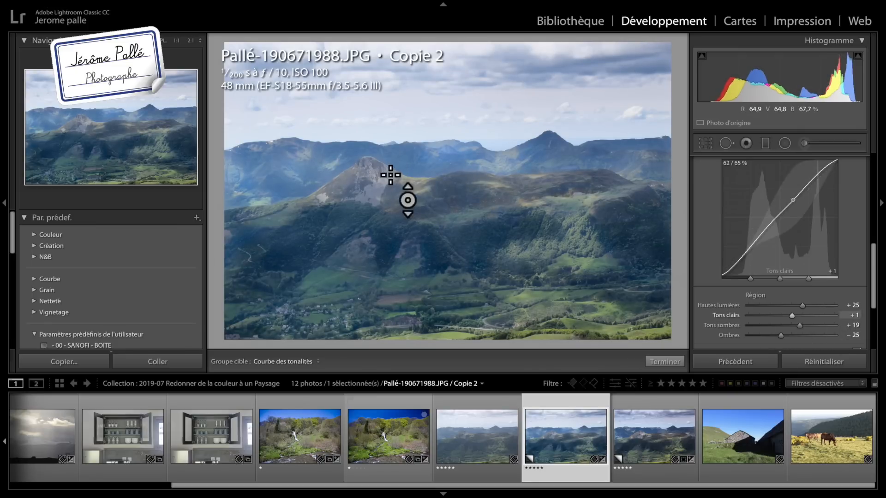
Step: Set the clarity (Clarté) of the whole photo to 25 in the basic settings
{"action": "scroll", "coordinate": [879, 252], "scroll_direction": "up", "scroll_amount": 5}
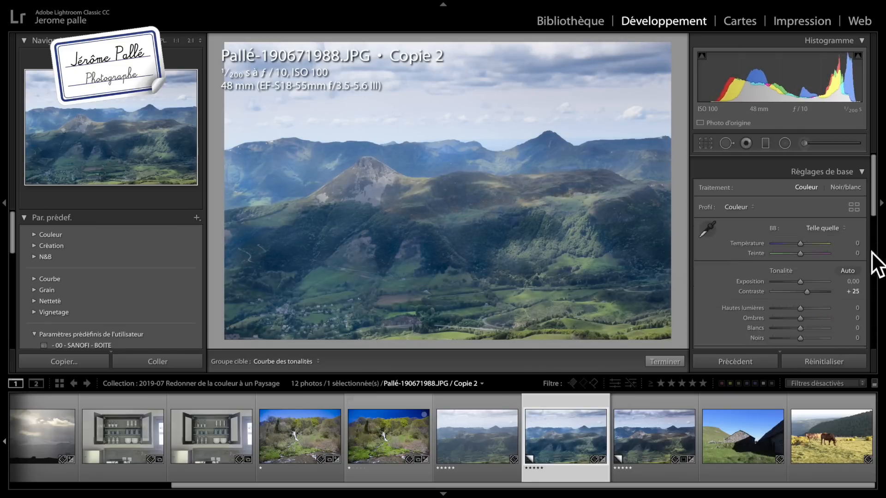
{"action": "scroll", "coordinate": [855, 233], "scroll_direction": "down", "scroll_amount": 3}
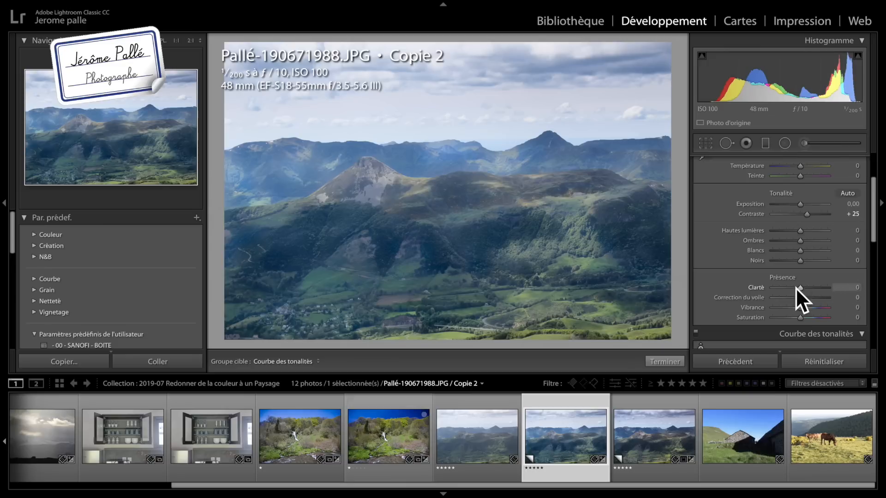
{"action": "left_click", "coordinate": [851, 287]}
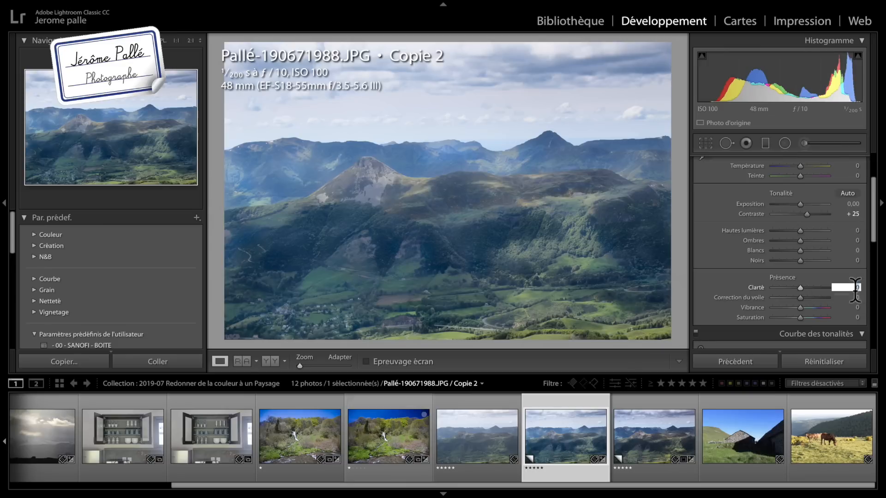
{"action": "type", "text": "25"}
{"action": "key", "text": "Return"}
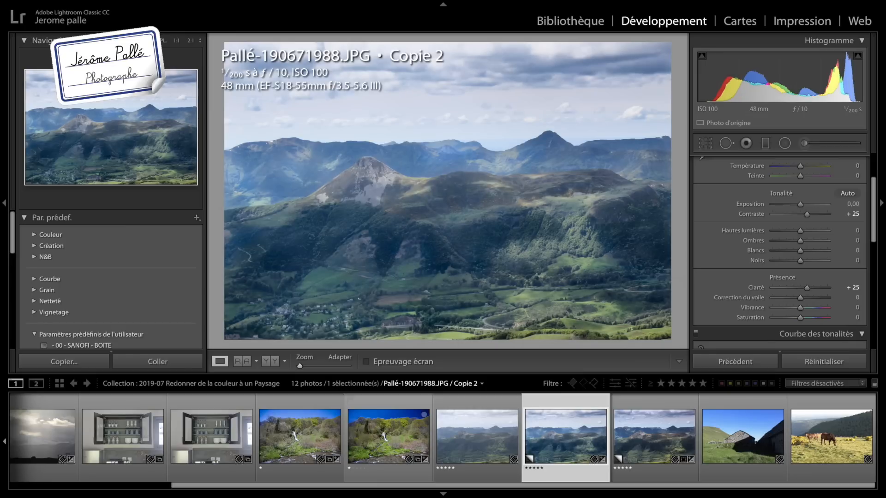
Step: Try a stronger clarity (Clarté) of 50 on the whole photo
{"action": "left_click", "coordinate": [853, 287]}
{"action": "type", "text": "50"}
{"action": "key", "text": "Return"}
Step: Return the photo's clarity (Clarté) to 25 and set its vibrance to 25
{"action": "left_click", "coordinate": [853, 288]}
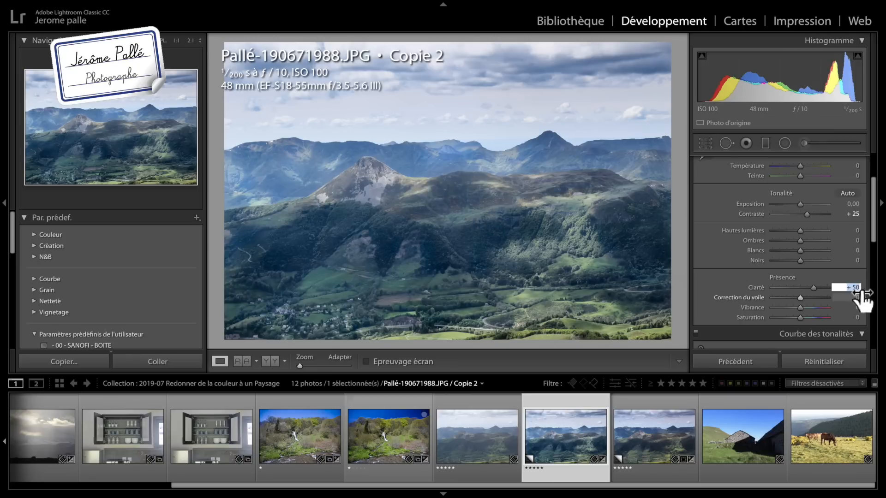
{"action": "type", "text": "25"}
{"action": "key", "text": "Return"}
{"action": "left_click", "coordinate": [857, 308]}
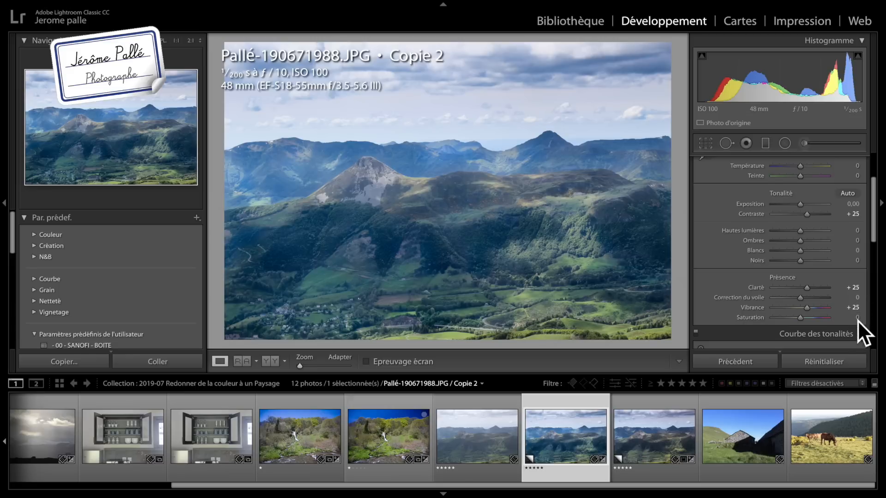
Step: Try a global saturation of 25 on the photo, and reset it to 0
{"action": "left_click", "coordinate": [855, 315]}
{"action": "type", "text": "25"}
{"action": "key", "text": "Return"}
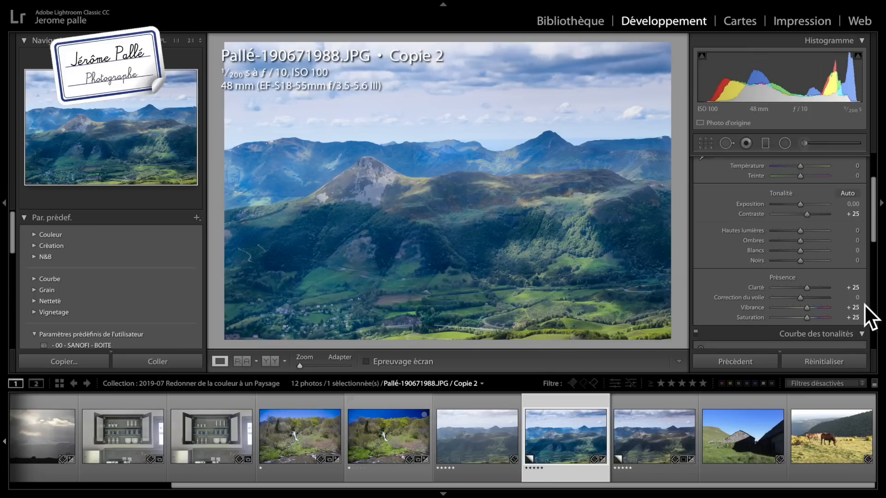
{"action": "left_click", "coordinate": [857, 316]}
{"action": "type", "text": "0"}
{"action": "key", "text": "Return"}
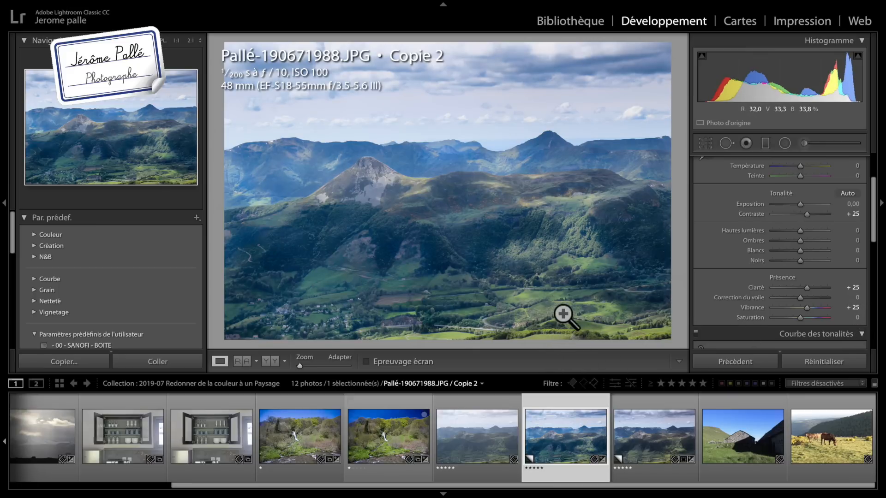